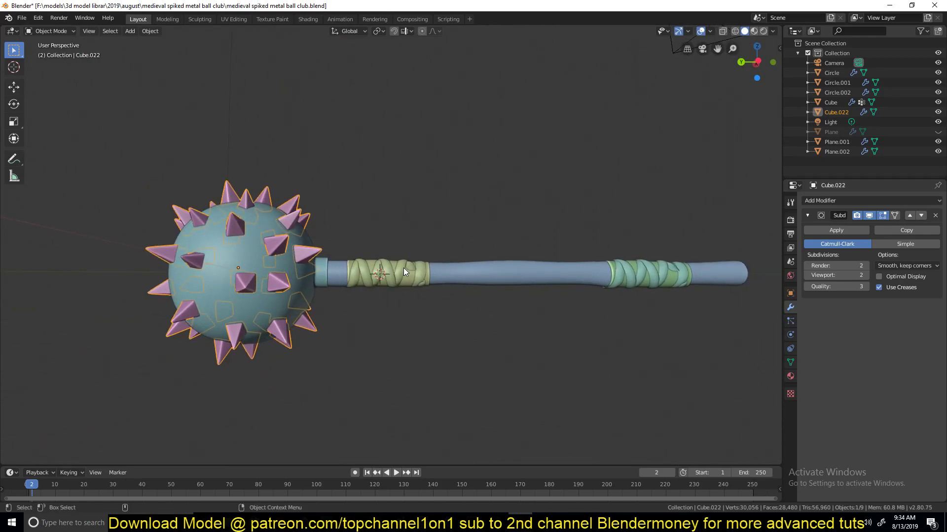
Switch to the web browser, look over the BlenderMoney channel's uploaded videos, and return to Blender.
{"action": "middle_click_drag", "start_coordinate": [403, 268], "coordinate": [392, 309]}
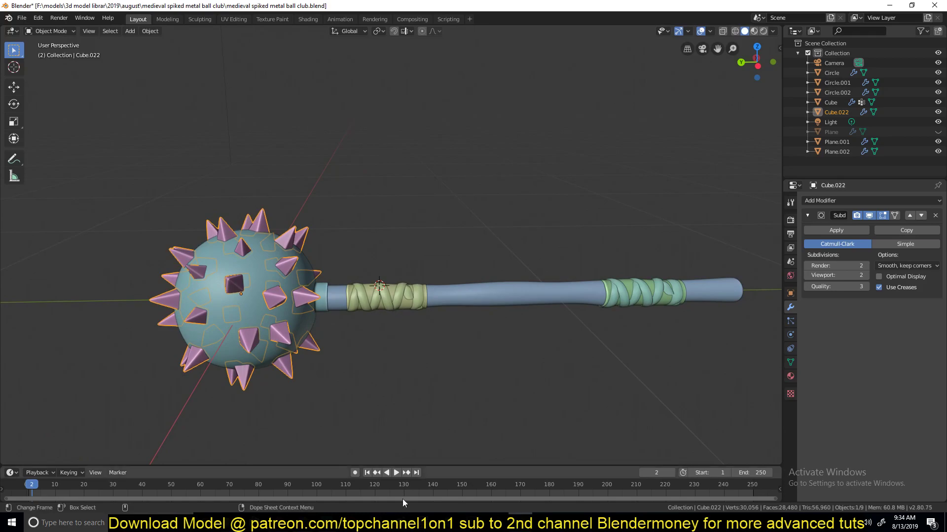
{"action": "left_click", "coordinate": [303, 522]}
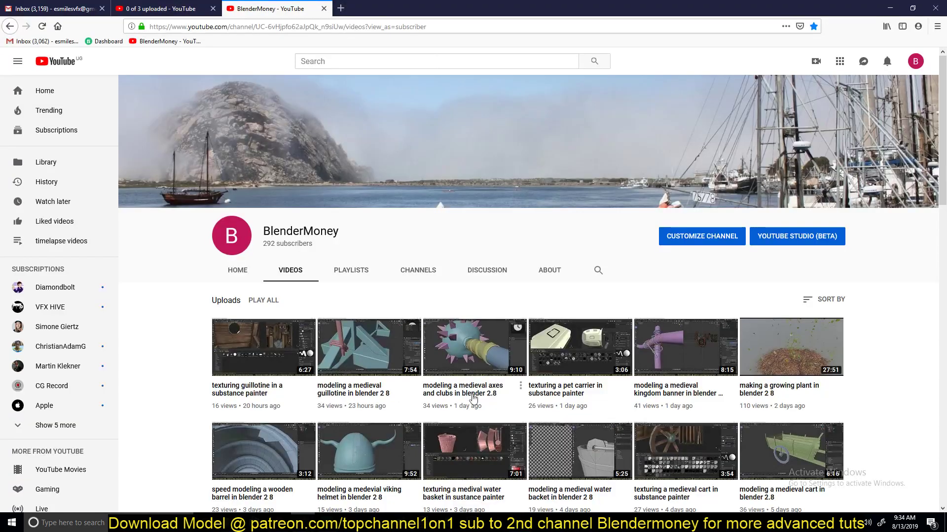
{"action": "scroll", "coordinate": [492, 351], "scroll_direction": "down", "scroll_amount": 1}
{"action": "scroll", "coordinate": [491, 352], "scroll_direction": "down", "scroll_amount": 2}
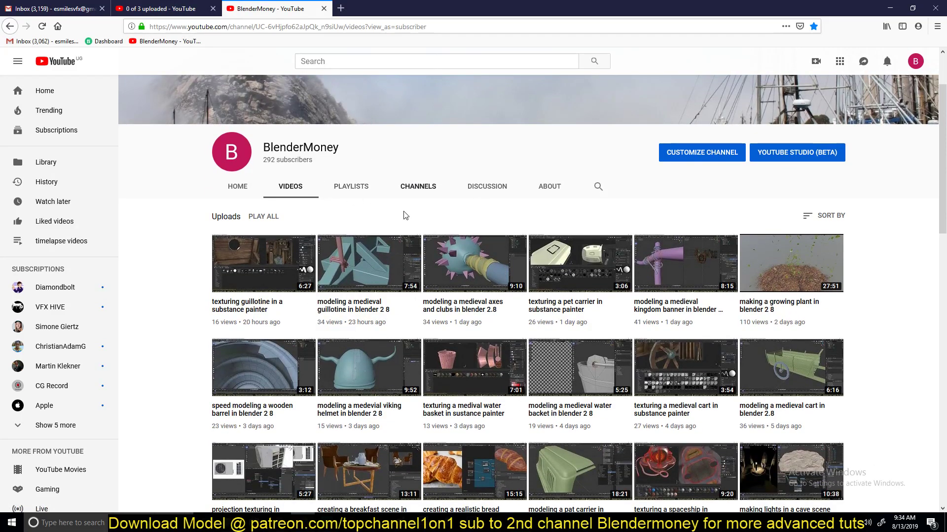
{"action": "left_click", "coordinate": [520, 523]}
Place the 3D cursor in the empty area beside the spiked ball in the top view.
{"action": "scroll", "coordinate": [356, 128], "scroll_direction": "up", "scroll_amount": 3}
{"action": "middle_click_drag", "start_coordinate": [356, 128], "coordinate": [478, 86], "text": "shift"}
{"action": "scroll", "coordinate": [468, 113], "scroll_direction": "down", "scroll_amount": 4}
{"action": "left_click", "coordinate": [365, 245]}
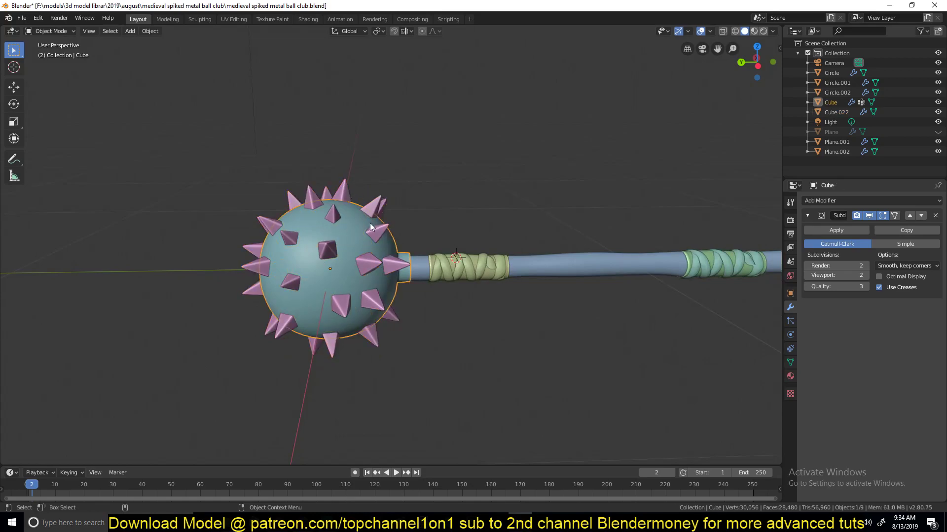
{"action": "key", "text": "KP_7"}
{"action": "middle_click_drag", "start_coordinate": [443, 252], "coordinate": [236, 311], "text": "shift"}
{"action": "left_click", "coordinate": [343, 220]}
{"action": "middle_click_drag", "start_coordinate": [476, 234], "coordinate": [391, 248], "text": "shift"}
{"action": "right_click", "coordinate": [397, 232]}
{"action": "right_click", "coordinate": [396, 230], "text": "shift"}
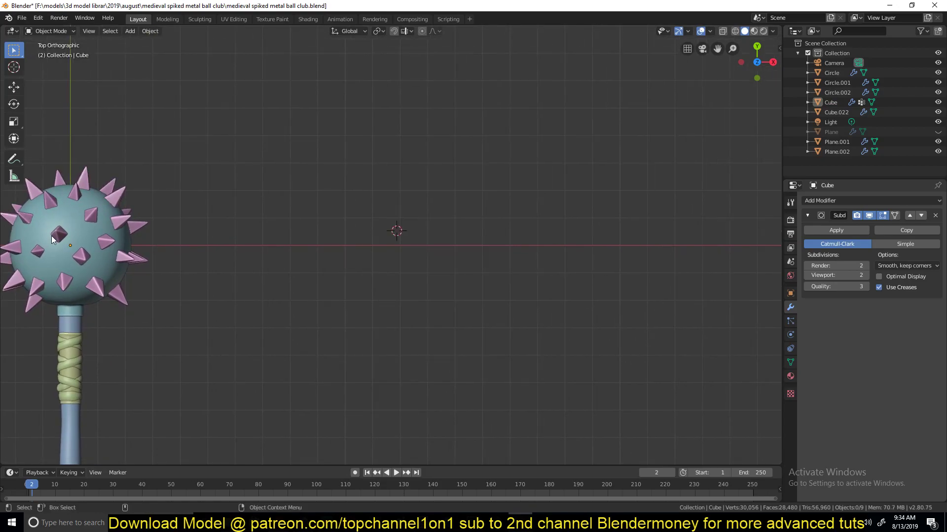
Examine the spiked club's ball mesh in Edit Mode from several angles.
{"action": "key", "text": "shift+a"}
{"action": "mouse_move", "coordinate": [381, 230]}
{"action": "left_click", "coordinate": [102, 269]}
{"action": "key", "text": "Tab"}
{"action": "middle_click_drag", "start_coordinate": [190, 256], "coordinate": [329, 166]}
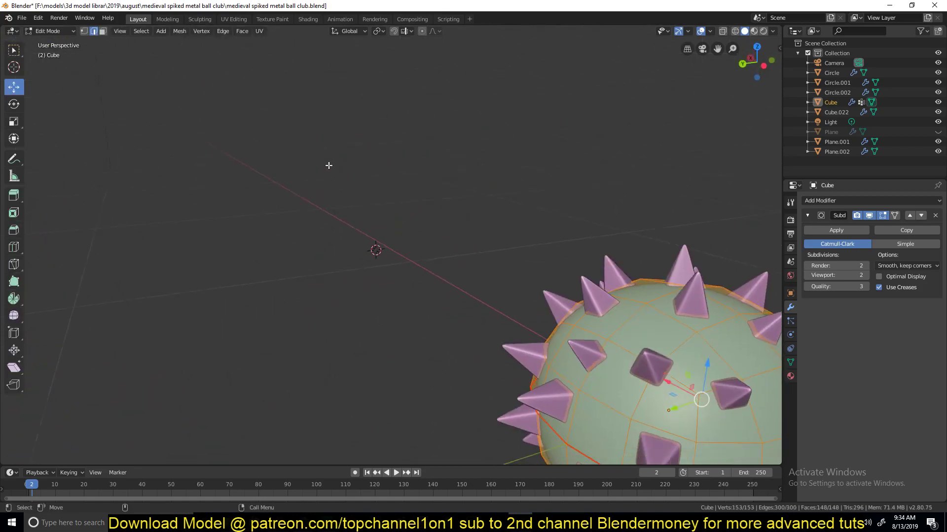
{"action": "key", "text": "KP_Decimal"}
{"action": "key", "text": "Tab"}
{"action": "key", "text": "Tab"}
{"action": "middle_click_drag", "start_coordinate": [451, 204], "coordinate": [570, 152]}
{"action": "middle_click_drag", "start_coordinate": [516, 176], "coordinate": [434, 217]}
{"action": "scroll", "coordinate": [419, 237], "scroll_direction": "down", "scroll_amount": 4}
{"action": "key", "text": "Tab"}
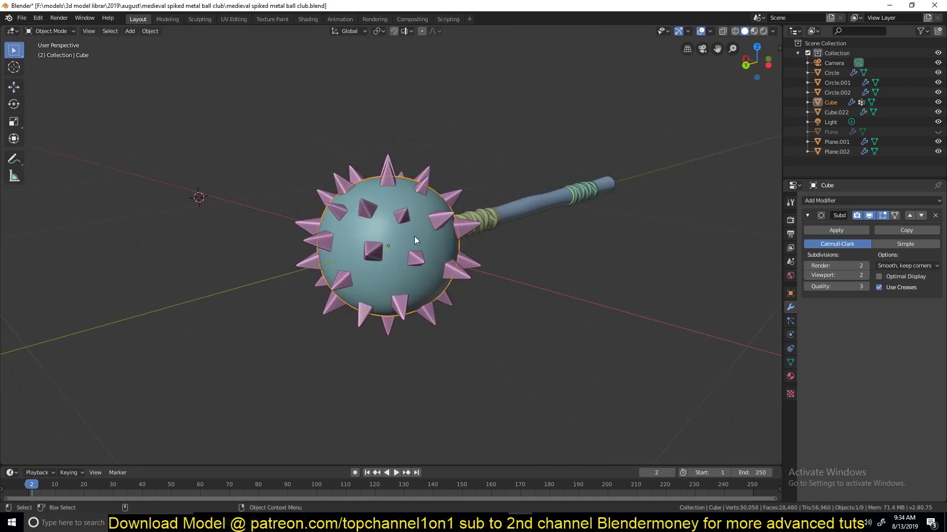
{"action": "key", "text": "shift+a"}
{"action": "mouse_move", "coordinate": [226, 135]}
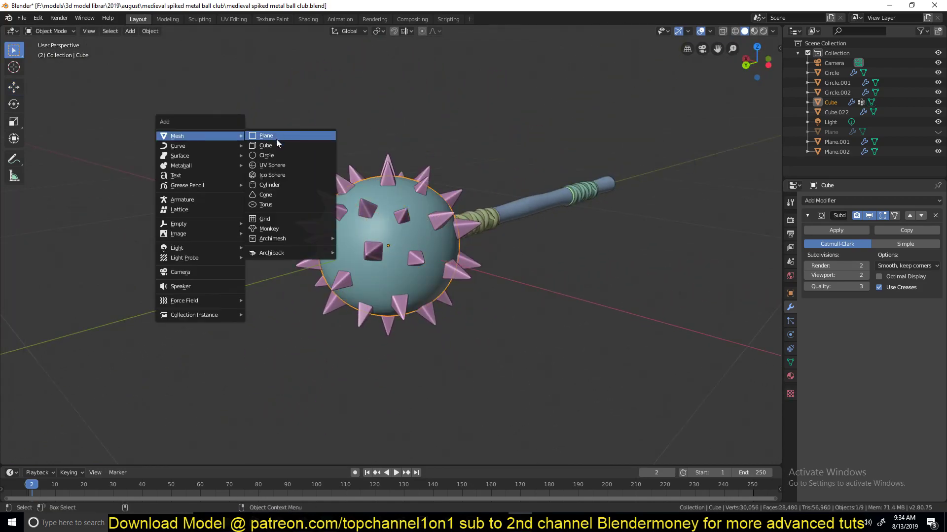
{"action": "left_click", "coordinate": [279, 175]}
{"action": "key", "text": "Delete"}
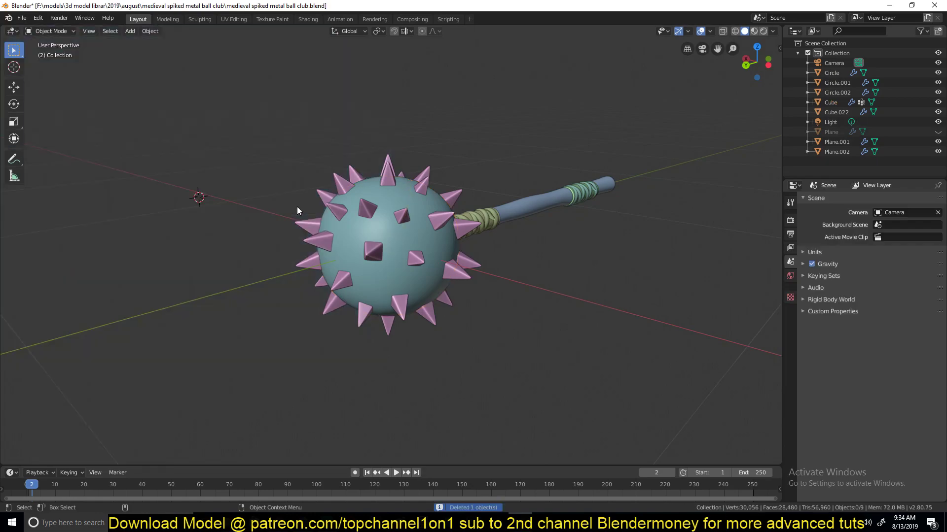
{"action": "key", "text": "shift+a"}
{"action": "mouse_move", "coordinate": [226, 191]}
{"action": "left_click", "coordinate": [270, 220]}
{"action": "key", "text": "s"}
{"action": "left_click", "coordinate": [264, 223]}
{"action": "key", "text": "x"}
{"action": "left_click", "coordinate": [264, 221]}
{"action": "middle_click_drag", "start_coordinate": [333, 187], "coordinate": [244, 221]}
Add a cube at the 3D cursor beside the club and scale it down to about 0.199.
{"action": "key", "text": "shift+a"}
{"action": "mouse_move", "coordinate": [245, 221]}
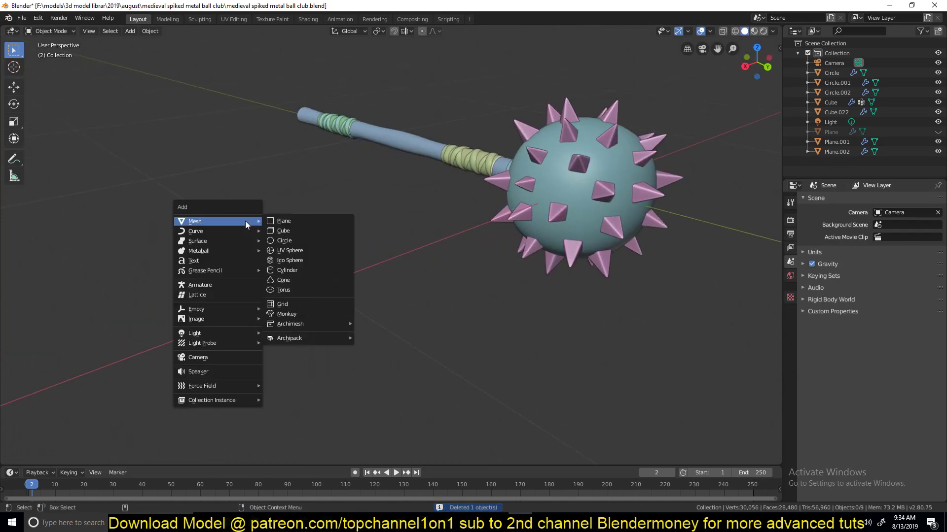
{"action": "left_click", "coordinate": [277, 230]}
{"action": "key", "text": "s"}
{"action": "left_click", "coordinate": [401, 281]}
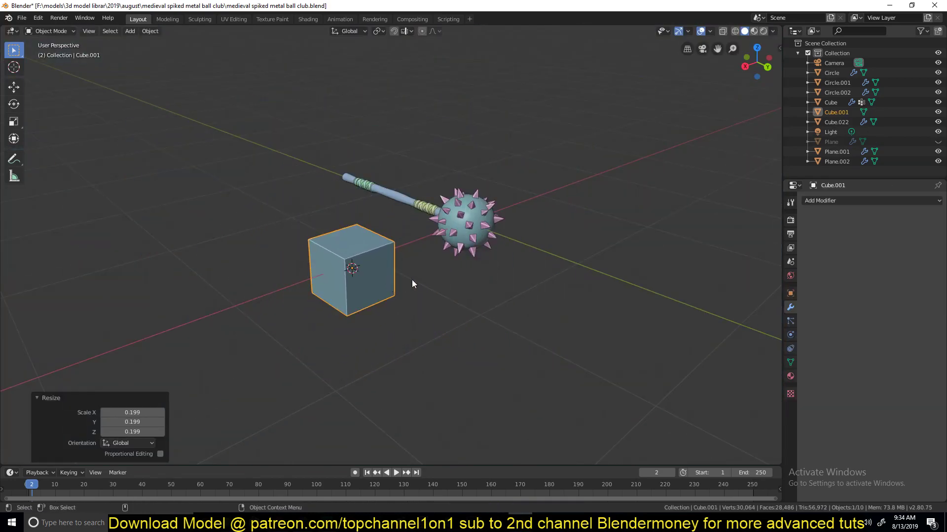
Give the cube a level 2 Subdivision Surface modifier and apply it to form a faceted sphere.
{"action": "scroll", "coordinate": [449, 268], "scroll_direction": "up", "scroll_amount": 2}
{"action": "key", "text": "ctrl+2"}
{"action": "scroll", "coordinate": [443, 286], "scroll_direction": "up", "scroll_amount": 5}
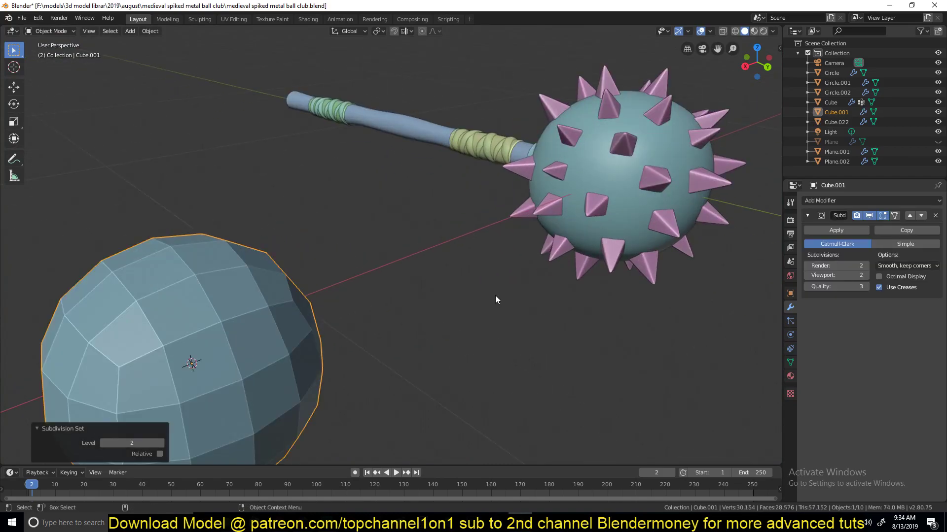
{"action": "scroll", "coordinate": [498, 295], "scroll_direction": "down", "scroll_amount": 2}
{"action": "left_click", "coordinate": [836, 230]}
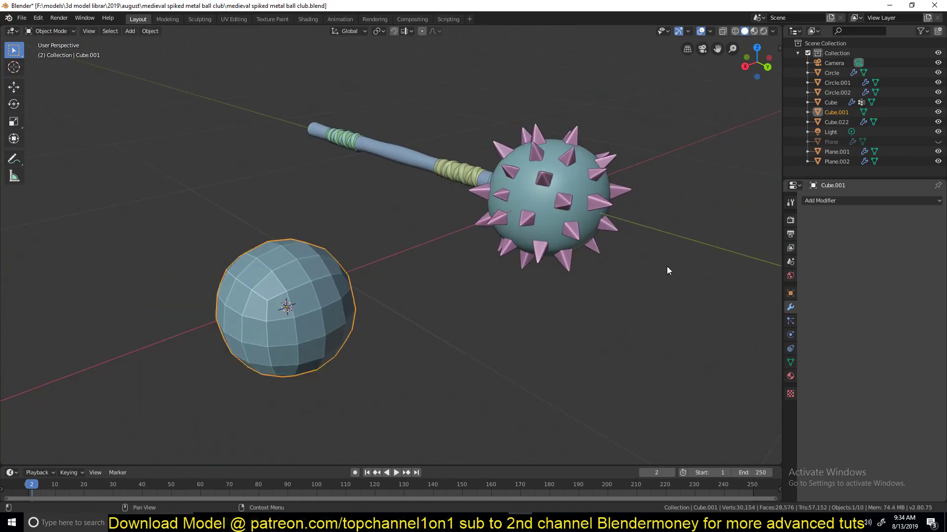
Bevel a single vertex on the sphere's side with vertex-only on, width about 0.216 m, 2 segments and profile 0.100.
{"action": "middle_click_drag", "start_coordinate": [297, 339], "coordinate": [426, 267]}
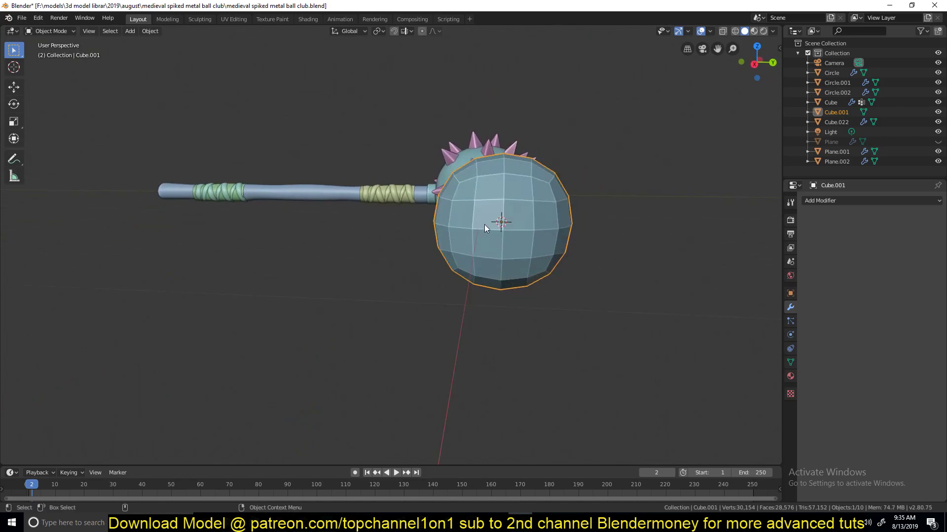
{"action": "middle_click_drag", "start_coordinate": [484, 224], "coordinate": [451, 272]}
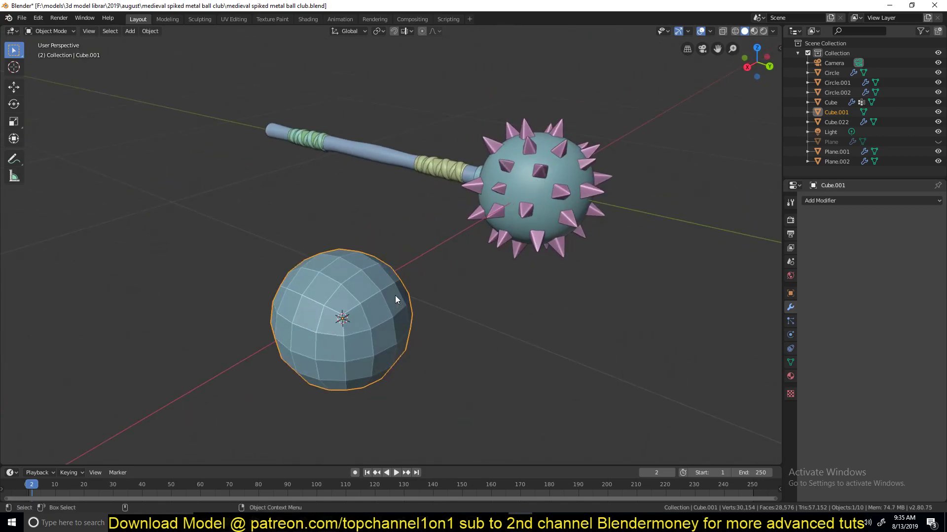
{"action": "middle_click_drag", "start_coordinate": [356, 316], "coordinate": [448, 296]}
{"action": "key", "text": "Tab"}
{"action": "scroll", "coordinate": [448, 297], "scroll_direction": "up", "scroll_amount": 4}
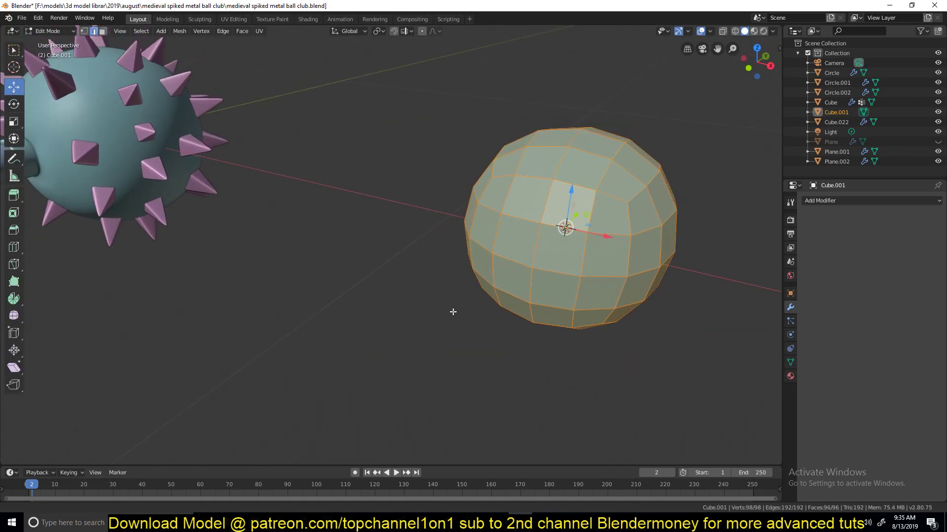
{"action": "key", "text": "1"}
{"action": "left_click", "coordinate": [542, 268]}
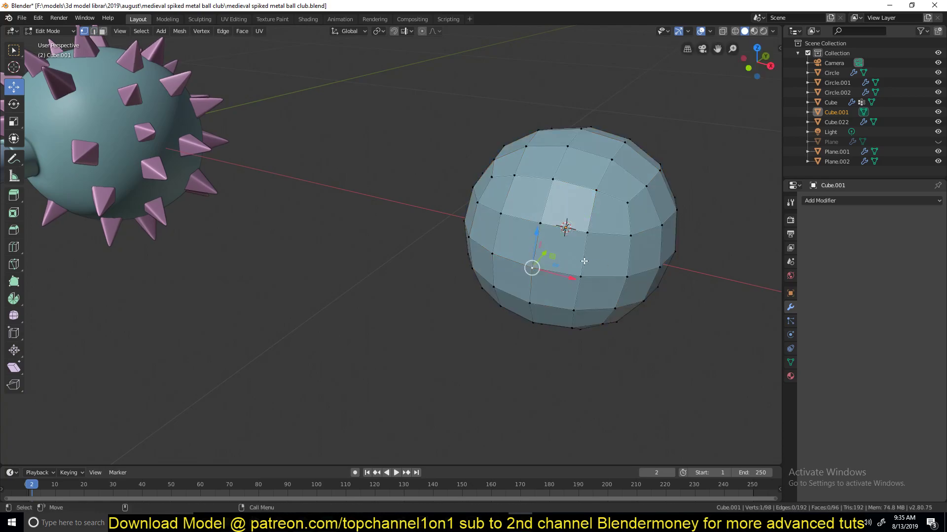
{"action": "key", "text": "ctrl+shift+b"}
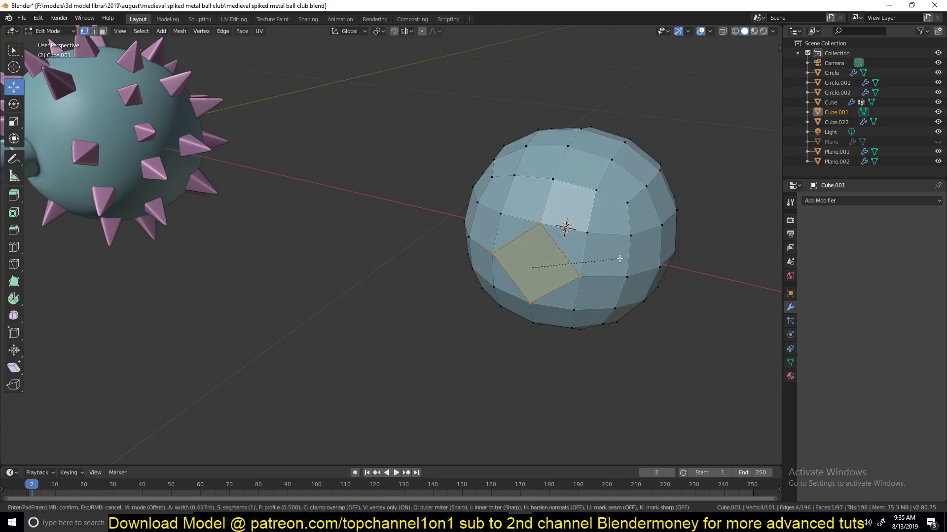
{"action": "scroll", "coordinate": [584, 271], "scroll_direction": "up", "scroll_amount": 1}
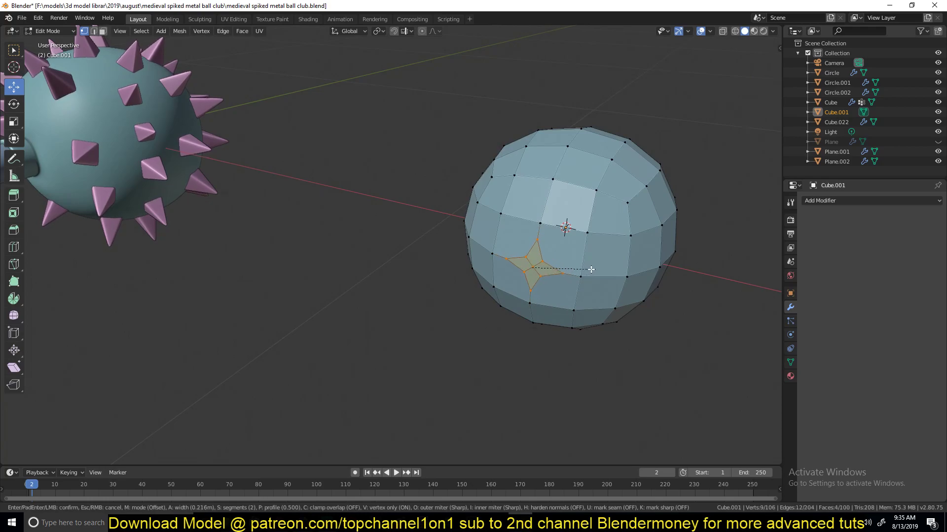
{"action": "left_click", "coordinate": [591, 270]}
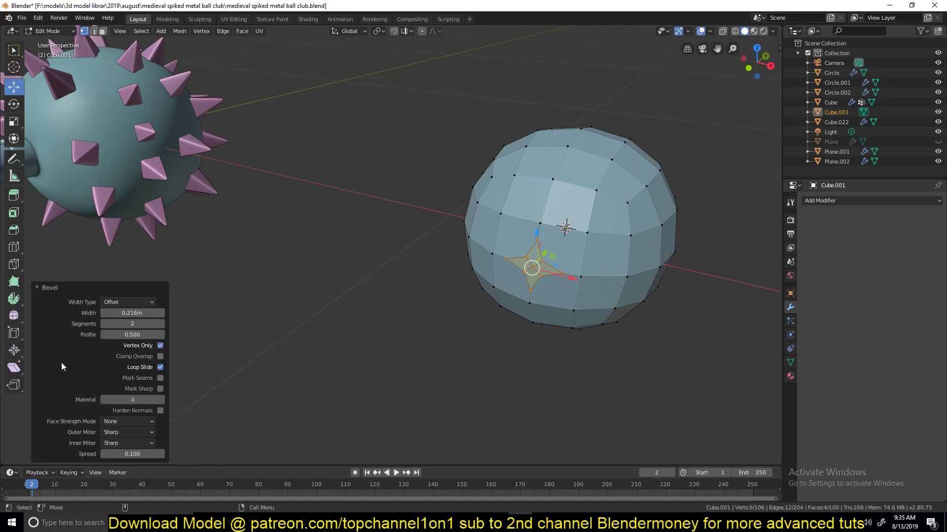
{"action": "left_click_drag", "start_coordinate": [132, 335], "coordinate": [31, 335]}
Merge the beveled faces into one octagonal face and round its outline with To Sphere at factor 1.000.
{"action": "scroll", "coordinate": [241, 302], "scroll_direction": "up", "scroll_amount": 2}
{"action": "middle_click_drag", "start_coordinate": [365, 268], "coordinate": [272, 288], "text": "shift"}
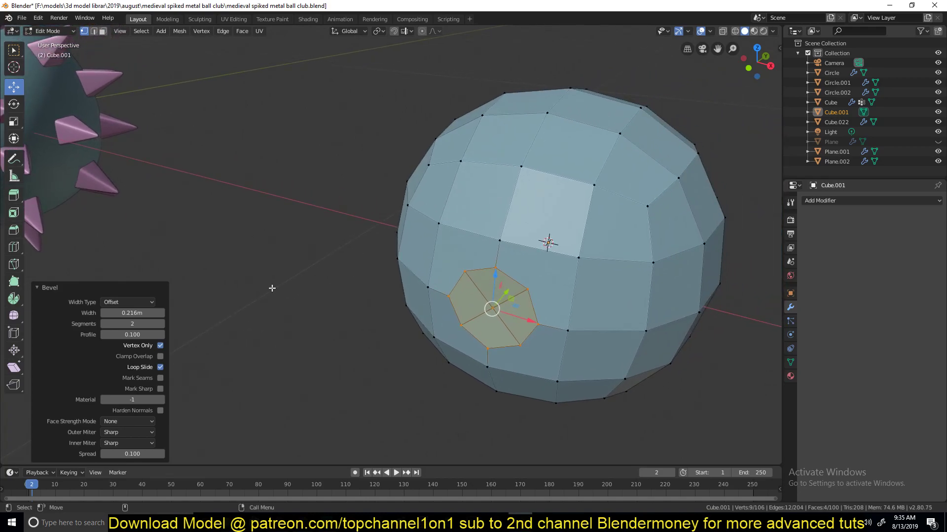
{"action": "middle_click_drag", "start_coordinate": [274, 303], "coordinate": [336, 247], "text": "shift"}
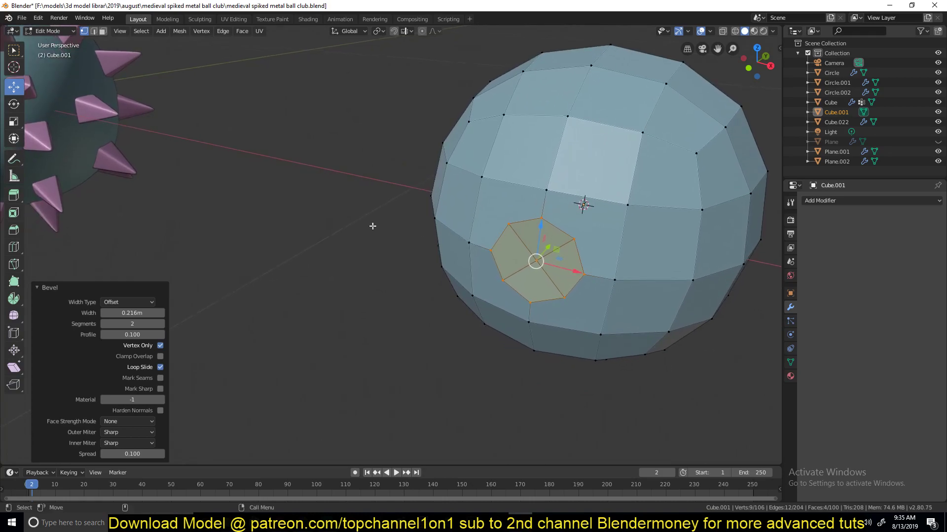
{"action": "mouse_move", "coordinate": [514, 220]}
{"action": "middle_mouse_down", "text": "shift"}
{"action": "mouse_move", "coordinate": [492, 201]}
{"action": "mouse_move", "coordinate": [504, 217]}
{"action": "middle_mouse_up", "text": "shift"}
{"action": "key", "text": "f"}
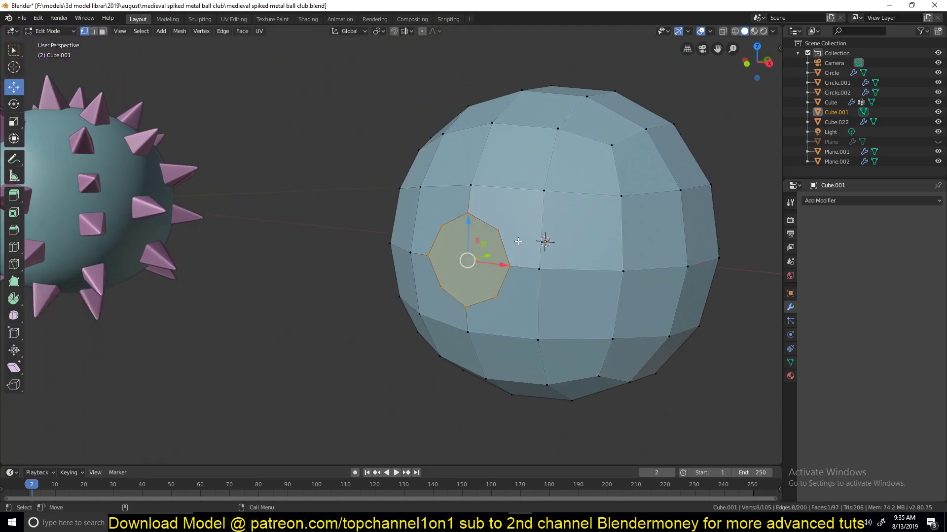
{"action": "key", "text": "shift+alt+s"}
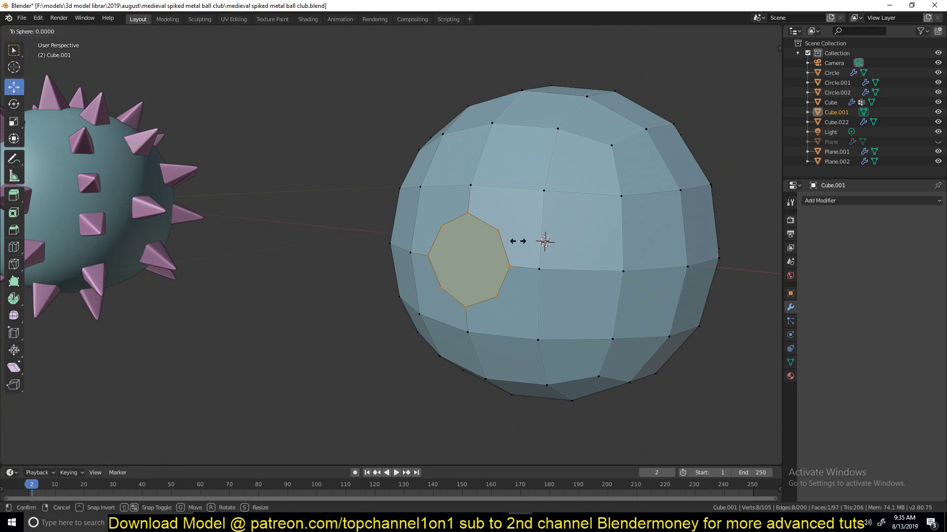
{"action": "key", "text": "Return"}
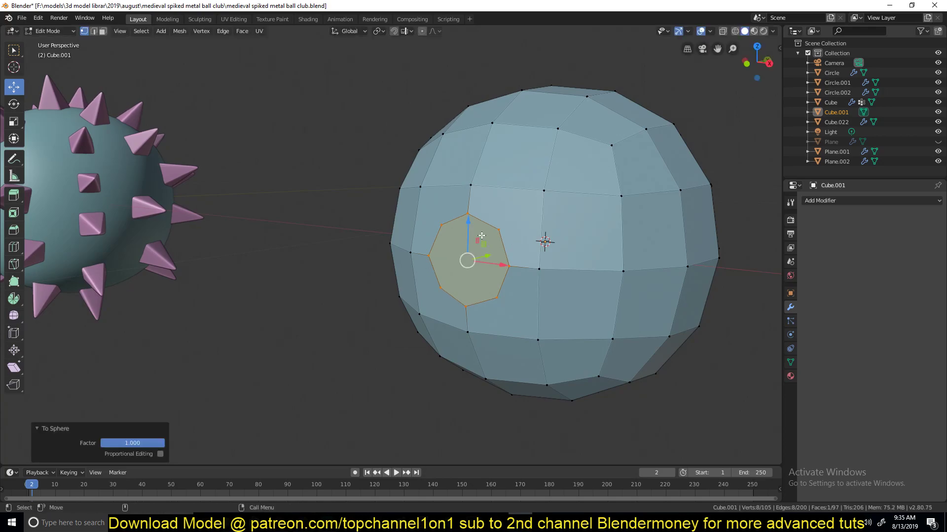
Extrude the octagonal face outward about 0.0414 m to form a short socket for the handle.
{"action": "middle_click_drag", "start_coordinate": [489, 249], "coordinate": [491, 232]}
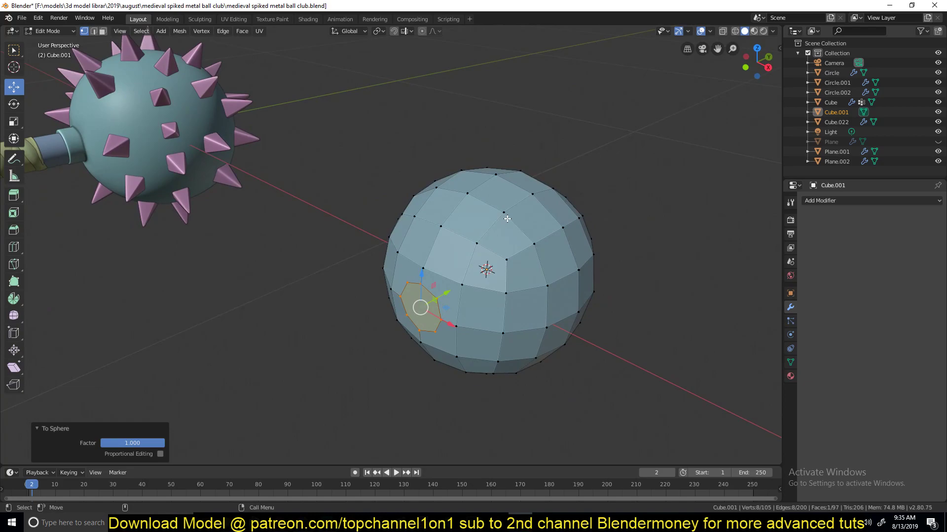
{"action": "key", "text": "e"}
{"action": "left_click", "coordinate": [486, 269]}
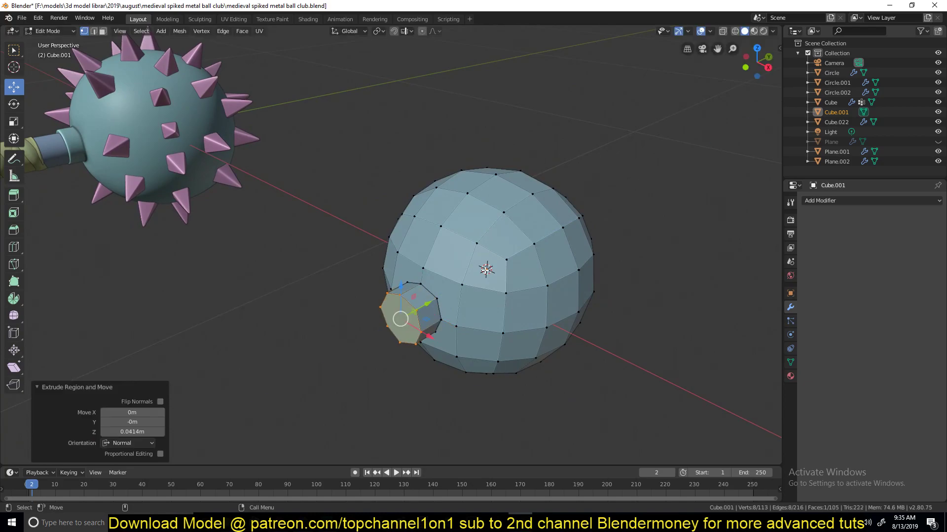
Inset the end face of the socket and delete the inner face to leave an opening.
{"action": "key", "text": "i"}
{"action": "left_click", "coordinate": [527, 203]}
{"action": "key", "text": "x"}
{"action": "left_click", "coordinate": [514, 228]}
{"action": "key", "text": "Tab"}
Add a level 2 Subdivision Surface modifier to the new ball and shade it smooth.
{"action": "middle_click_drag", "start_coordinate": [513, 227], "coordinate": [491, 210]}
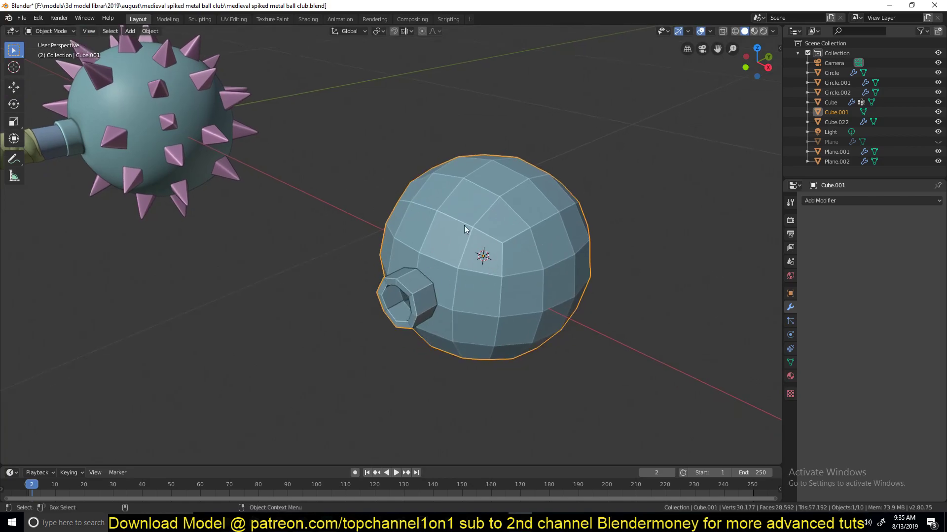
{"action": "key", "text": "ctrl+2"}
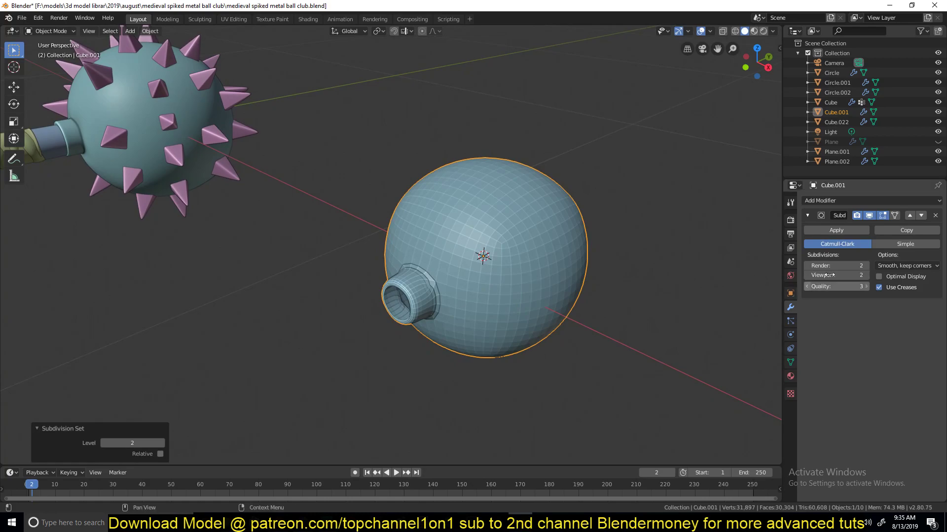
{"action": "middle_click_drag", "start_coordinate": [496, 267], "coordinate": [463, 222]}
{"action": "right_click", "coordinate": [463, 222]}
{"action": "left_click", "coordinate": [446, 223]}
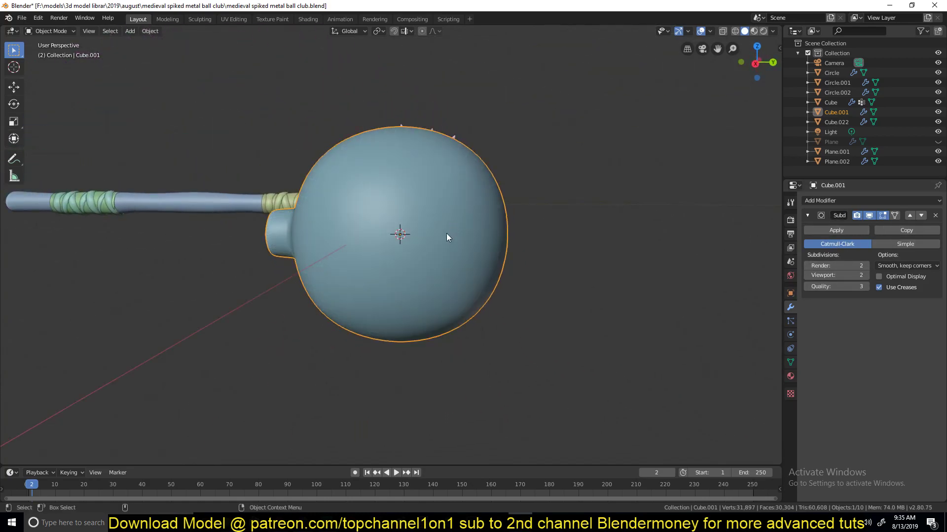
Select the new ball's whole mesh and apply Smooth Vertices with smoothing 0.500 and one repeat.
{"action": "middle_click_drag", "start_coordinate": [387, 195], "coordinate": [502, 226]}
{"action": "middle_click_drag", "start_coordinate": [548, 199], "coordinate": [462, 206]}
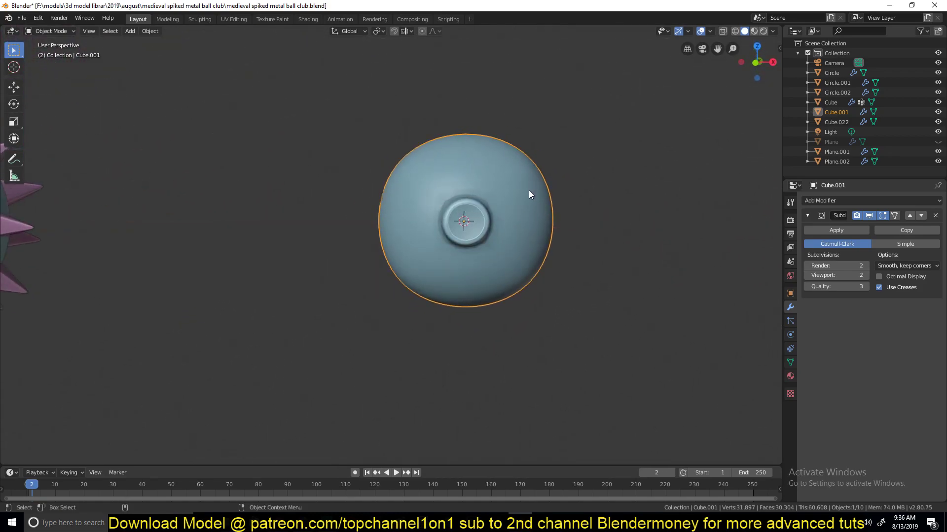
{"action": "key", "text": "Tab"}
{"action": "middle_click_drag", "start_coordinate": [522, 160], "coordinate": [440, 197]}
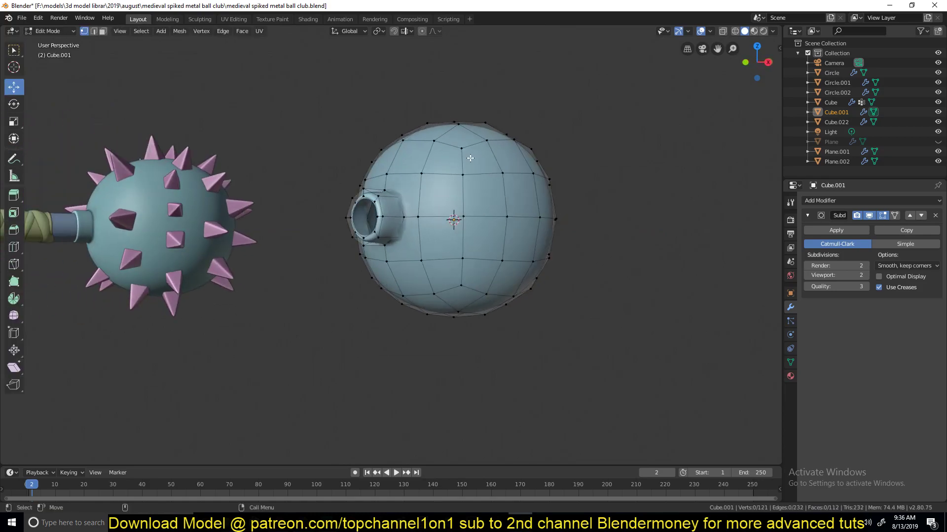
{"action": "key", "text": "a"}
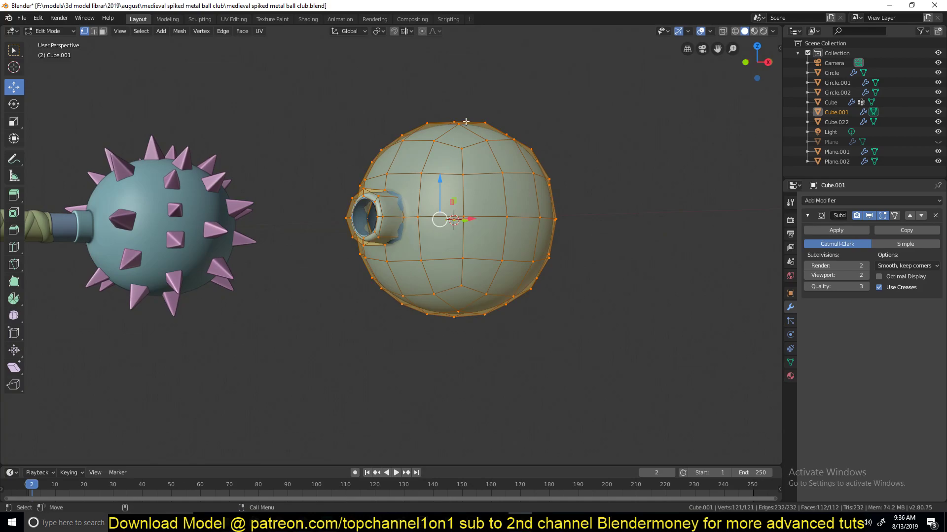
{"action": "right_click", "coordinate": [350, 118]}
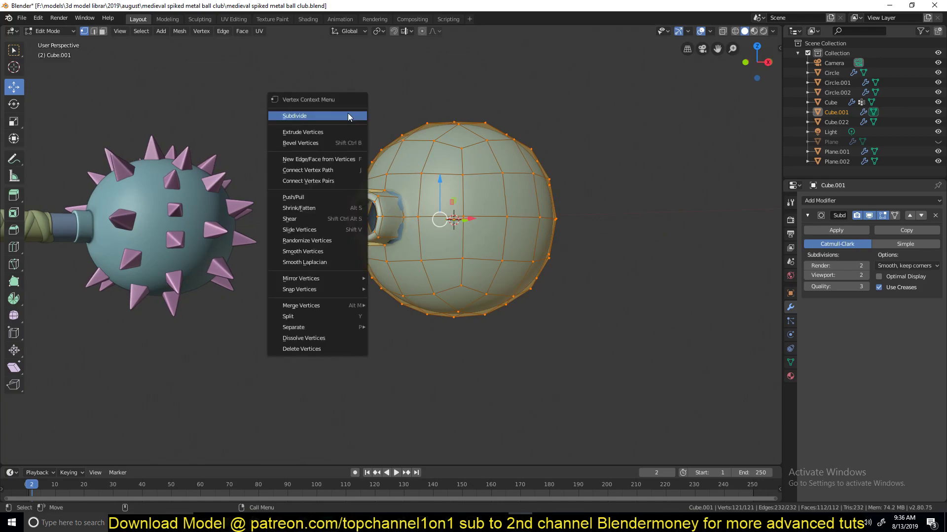
{"action": "left_click", "coordinate": [326, 253]}
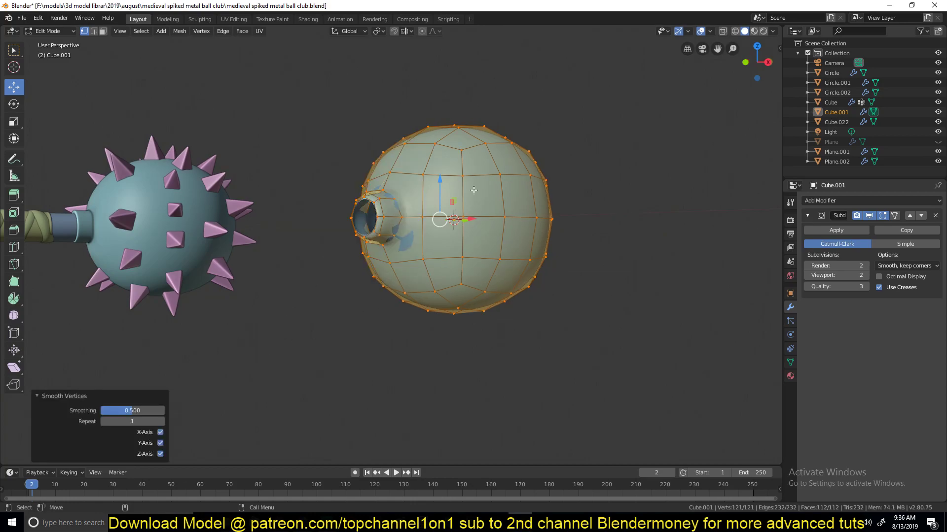
Flatten the ring of faces at the socket's open end by scaling it to 0 along Y.
{"action": "key", "text": "Tab"}
{"action": "middle_click_drag", "start_coordinate": [476, 171], "coordinate": [408, 282]}
{"action": "scroll", "coordinate": [380, 294], "scroll_direction": "up", "scroll_amount": 5}
{"action": "key", "text": "Tab"}
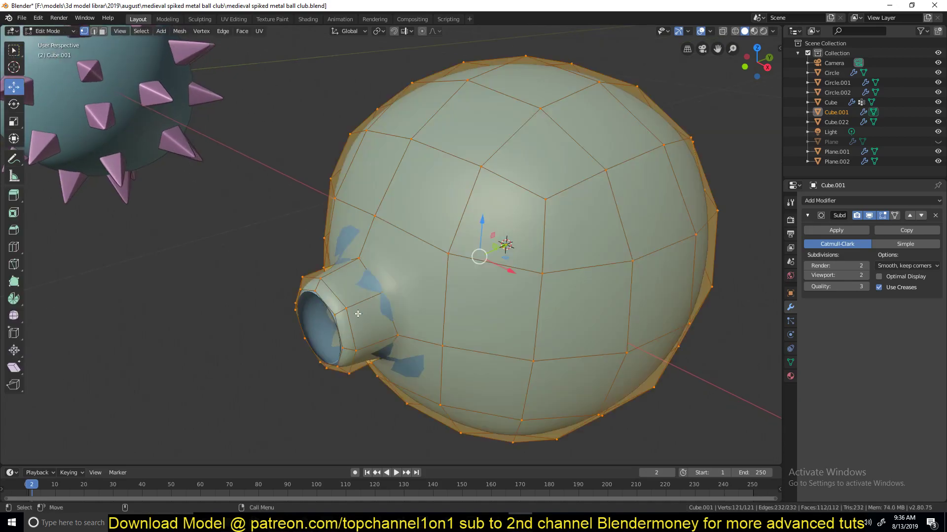
{"action": "key", "text": "3"}
{"action": "left_click", "coordinate": [326, 297], "text": "alt"}
{"action": "type", "text": "g"}
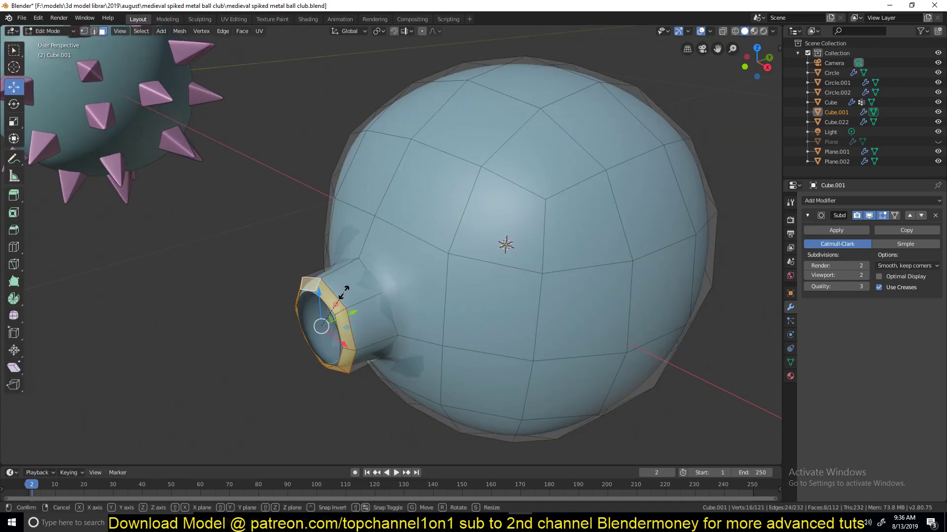
{"action": "type", "text": "sy"}
{"action": "type", "text": "0"}
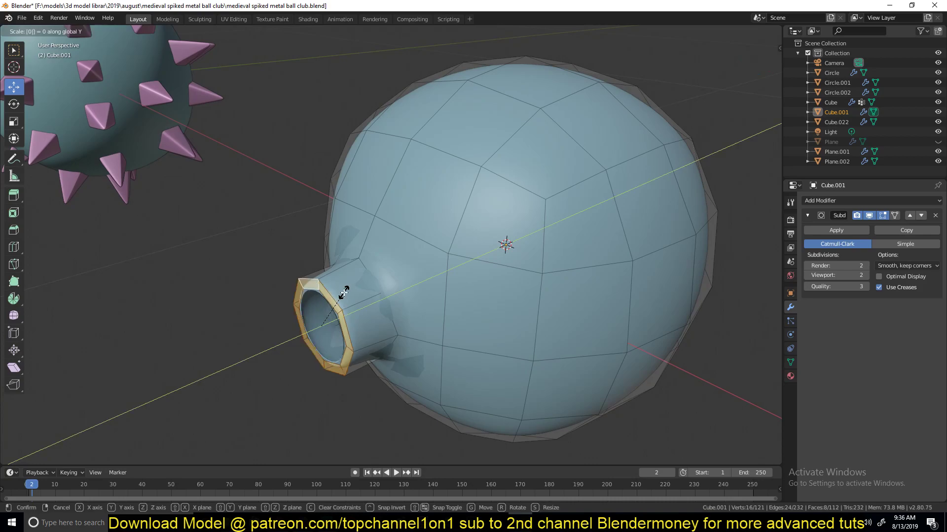
{"action": "key", "text": "Return"}
Add two supporting edge loops around the socket, one close to its base and one close to its open end.
{"action": "key", "text": "Tab"}
{"action": "key", "text": "Tab"}
{"action": "key", "text": "ctrl+r"}
{"action": "left_click", "coordinate": [333, 271]}
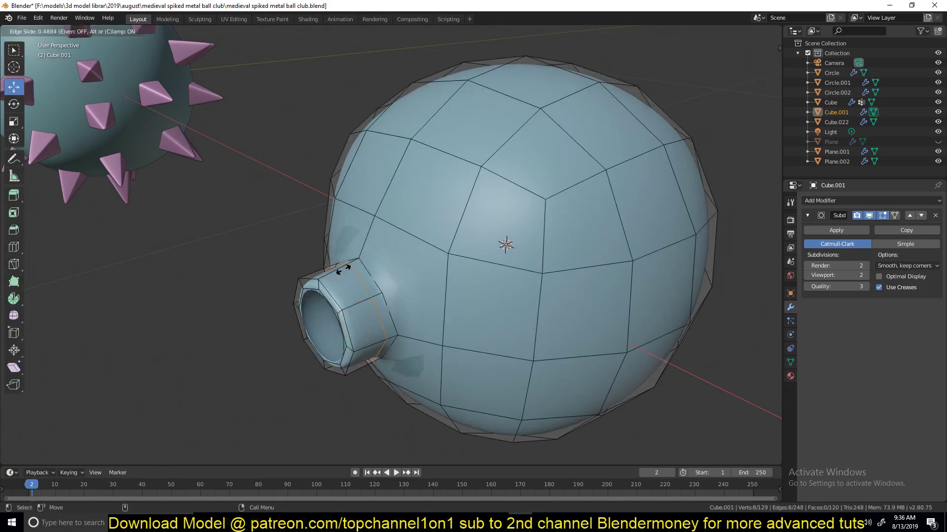
{"action": "left_click", "coordinate": [353, 266]}
{"action": "key", "text": "g"}
{"action": "key", "text": "g"}
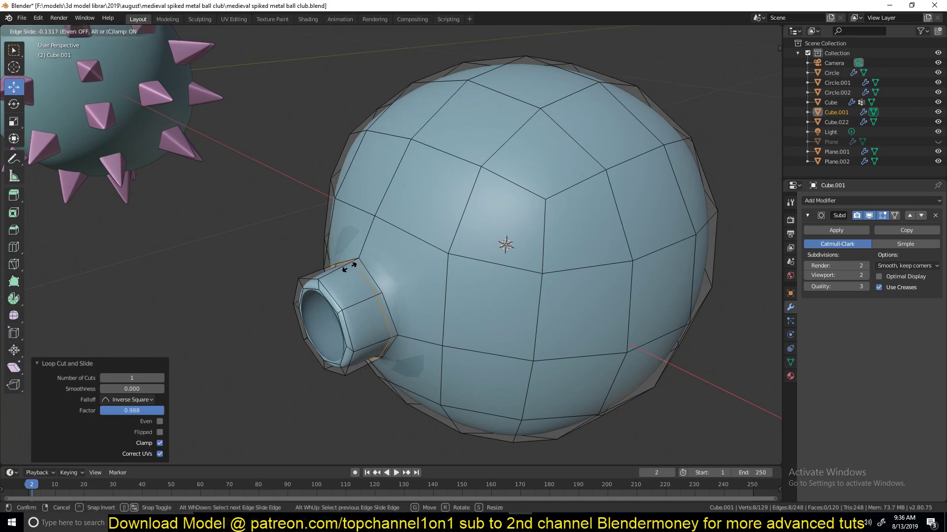
{"action": "left_click", "coordinate": [352, 265]}
{"action": "key", "text": "g"}
{"action": "key", "text": "g"}
{"action": "left_click", "coordinate": [329, 277]}
{"action": "key", "text": "Tab"}
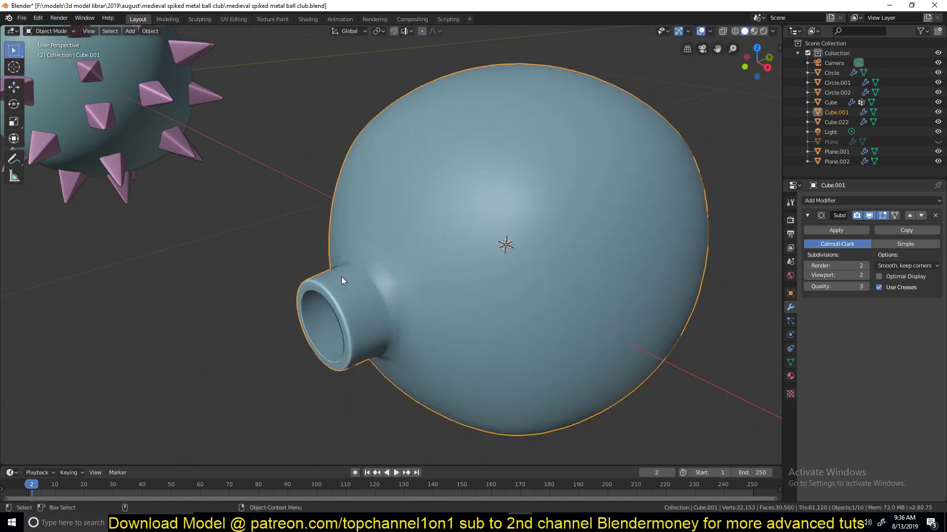
Adjust a single vertex on the side of the new ball along its normal with Shrink/Fatten.
{"action": "scroll", "coordinate": [341, 276], "scroll_direction": "down", "scroll_amount": 5}
{"action": "middle_click_drag", "start_coordinate": [413, 277], "coordinate": [382, 266]}
{"action": "scroll", "coordinate": [387, 274], "scroll_direction": "up", "scroll_amount": 4}
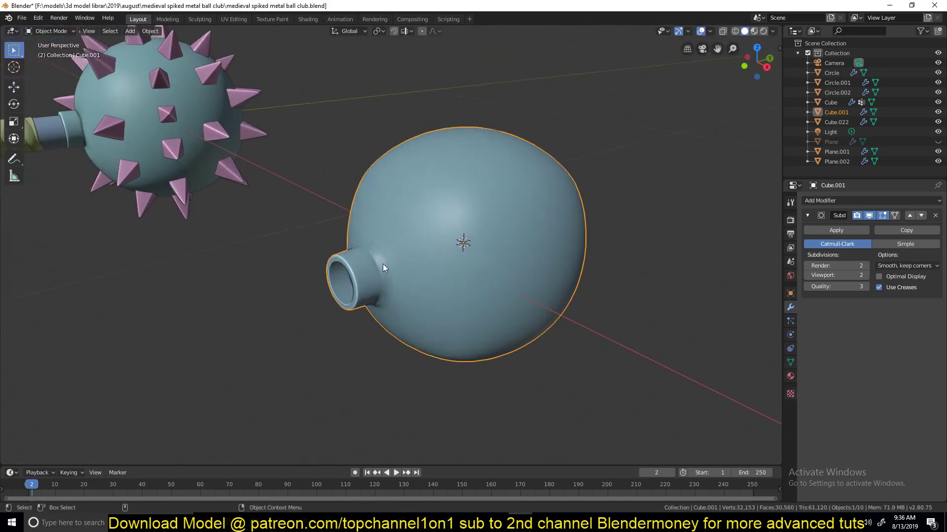
{"action": "scroll", "coordinate": [388, 247], "scroll_direction": "down", "scroll_amount": 3}
{"action": "middle_click_drag", "start_coordinate": [421, 237], "coordinate": [413, 254]}
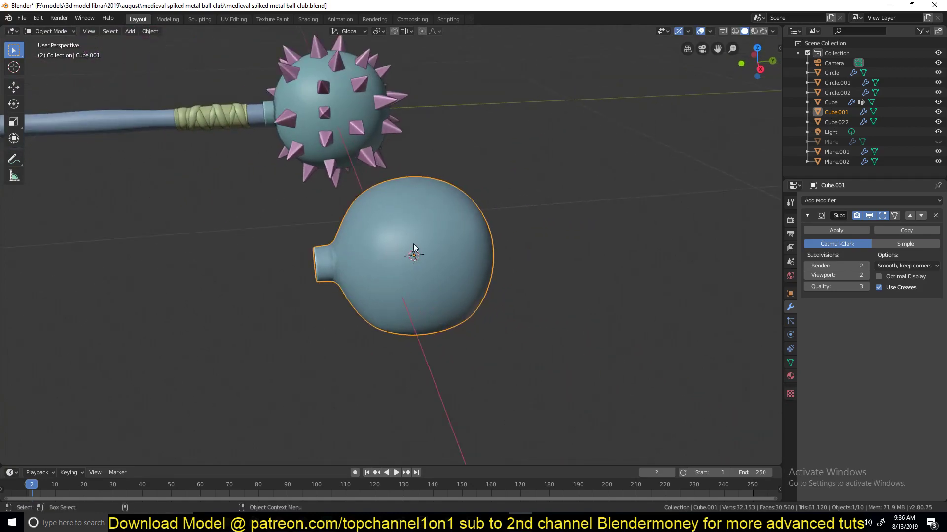
{"action": "key", "text": "Tab"}
{"action": "scroll", "coordinate": [499, 227], "scroll_direction": "up", "scroll_amount": 4}
{"action": "middle_click_drag", "start_coordinate": [499, 226], "coordinate": [690, 198]}
{"action": "key", "text": "1"}
{"action": "left_click", "coordinate": [697, 195]}
{"action": "key", "text": "g"}
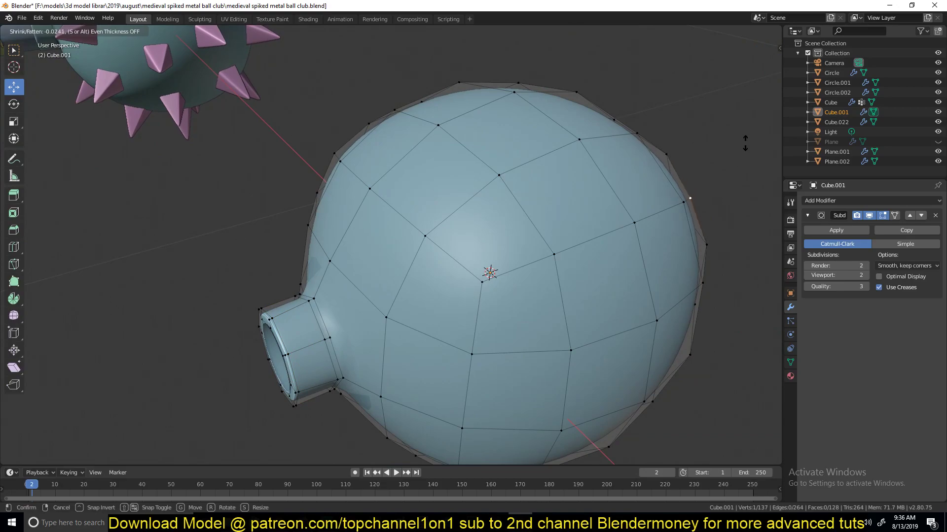
{"action": "left_click", "coordinate": [744, 148]}
Adjust two more vertices on the ball's surface around the socket with Shrink/Fatten to even out its shape.
{"action": "middle_click_drag", "start_coordinate": [514, 275], "coordinate": [666, 197]}
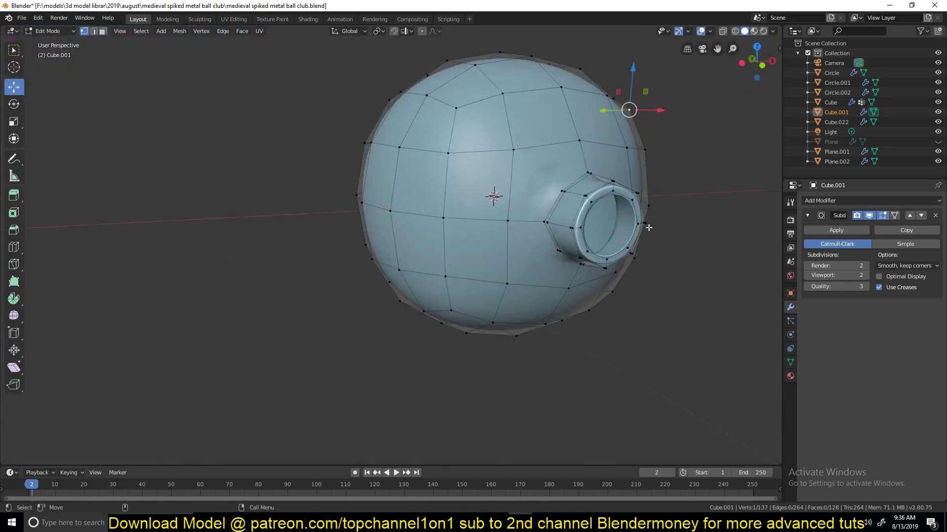
{"action": "key", "text": "alt+s"}
{"action": "left_click", "coordinate": [683, 181]}
{"action": "left_click", "coordinate": [456, 113]}
{"action": "middle_click_drag", "start_coordinate": [548, 156], "coordinate": [562, 253]}
{"action": "key", "text": "alt+s"}
{"action": "left_click", "coordinate": [497, 152]}
{"action": "key", "text": "Tab"}
Switch to the top view and place the 3D cursor in the empty space beside the new ball.
{"action": "scroll", "coordinate": [562, 254], "scroll_direction": "down", "scroll_amount": 5}
{"action": "middle_click_drag", "start_coordinate": [516, 287], "coordinate": [176, 89]}
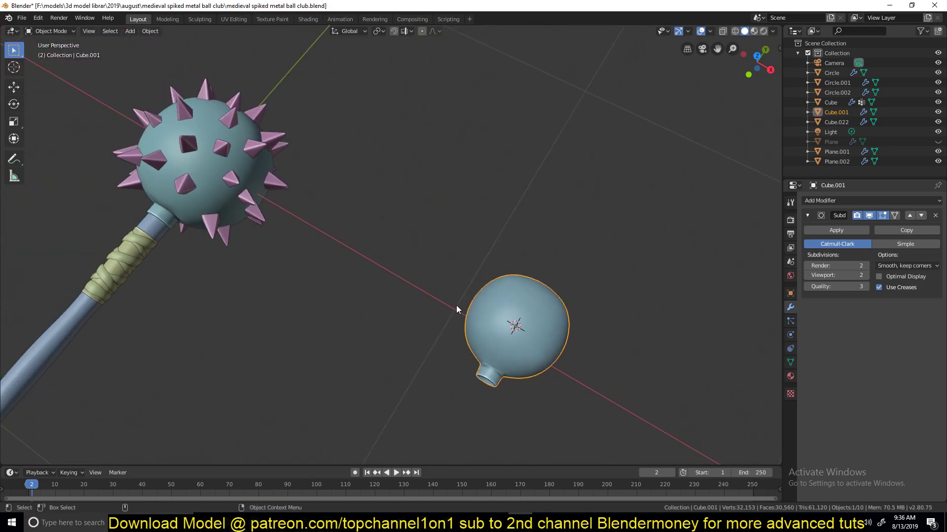
{"action": "middle_click_drag", "start_coordinate": [433, 324], "coordinate": [414, 307], "text": "shift"}
{"action": "key", "text": "KP_1"}
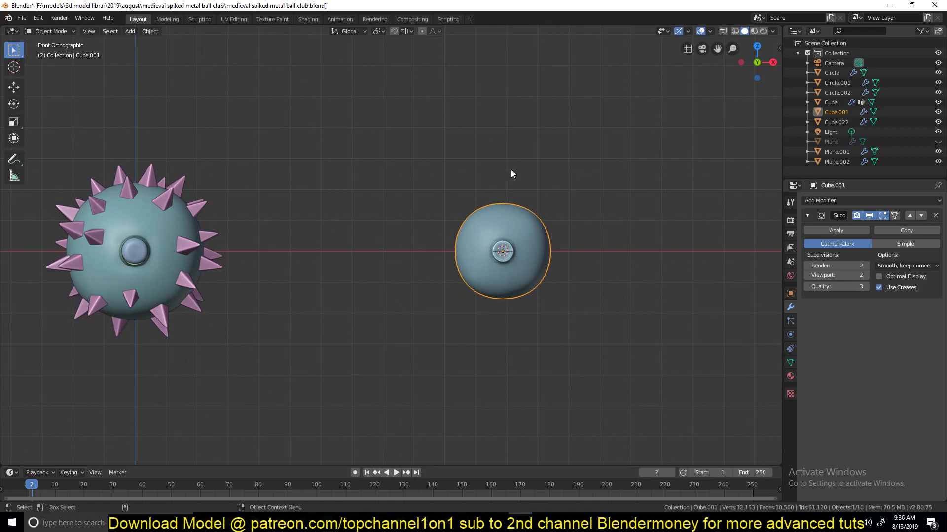
{"action": "key", "text": "KP_7"}
{"action": "middle_click_drag", "start_coordinate": [511, 170], "coordinate": [401, 184], "text": "shift"}
{"action": "middle_click_drag", "start_coordinate": [271, 219], "coordinate": [331, 200], "text": "shift"}
{"action": "middle_click_drag", "start_coordinate": [491, 188], "coordinate": [410, 225], "text": "shift"}
{"action": "right_click", "coordinate": [456, 202], "text": "shift"}
Add a cube at the 3D cursor and scale it to 0.177.
{"action": "key", "text": "shift+a"}
{"action": "mouse_move", "coordinate": [478, 186]}
{"action": "left_click", "coordinate": [522, 196]}
{"action": "key", "text": "s"}
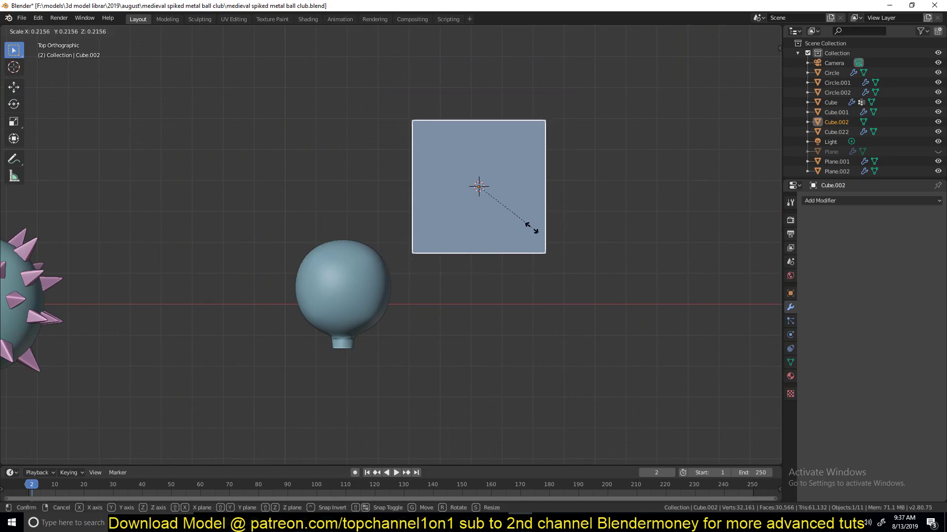
{"action": "left_click", "coordinate": [522, 220]}
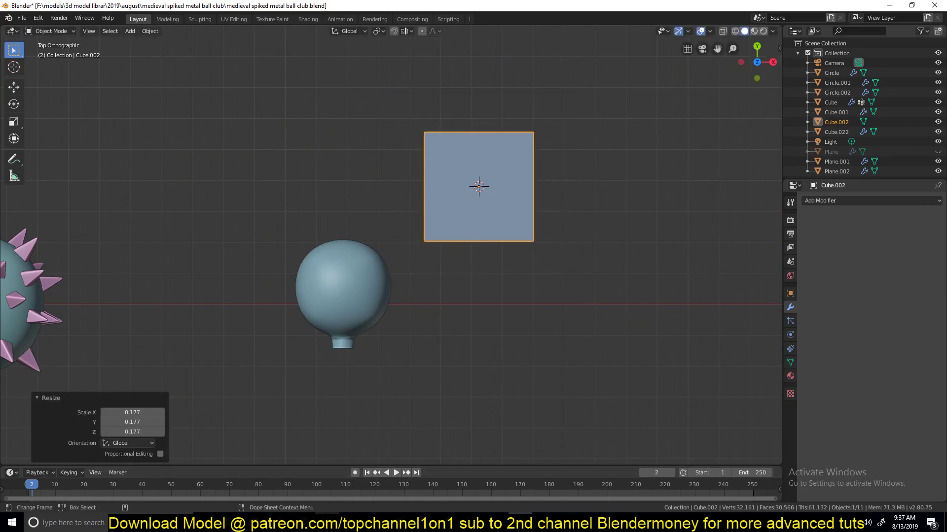
{"action": "left_click", "coordinate": [326, 522]}
{"action": "key", "text": "alt+Tab"}
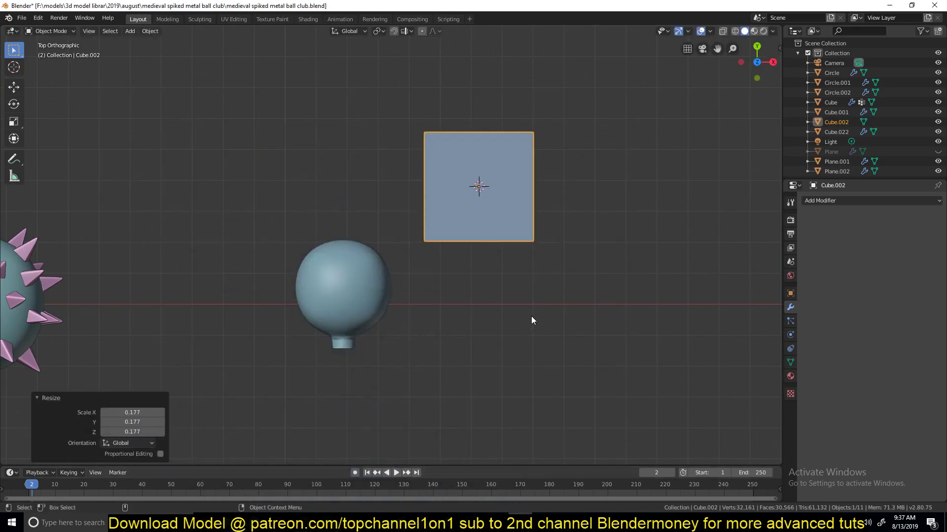
Scale the cube's top face to about 0.0885 to form a pyramid-shaped spike.
{"action": "key", "text": "Tab"}
{"action": "middle_click_drag", "start_coordinate": [575, 304], "coordinate": [519, 211]}
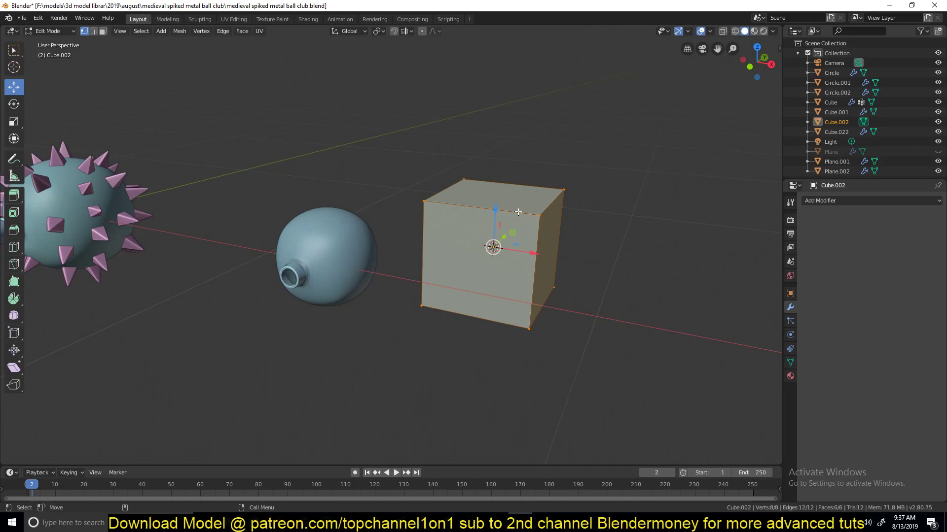
{"action": "key", "text": "3"}
{"action": "left_click", "coordinate": [517, 212]}
{"action": "key", "text": "s"}
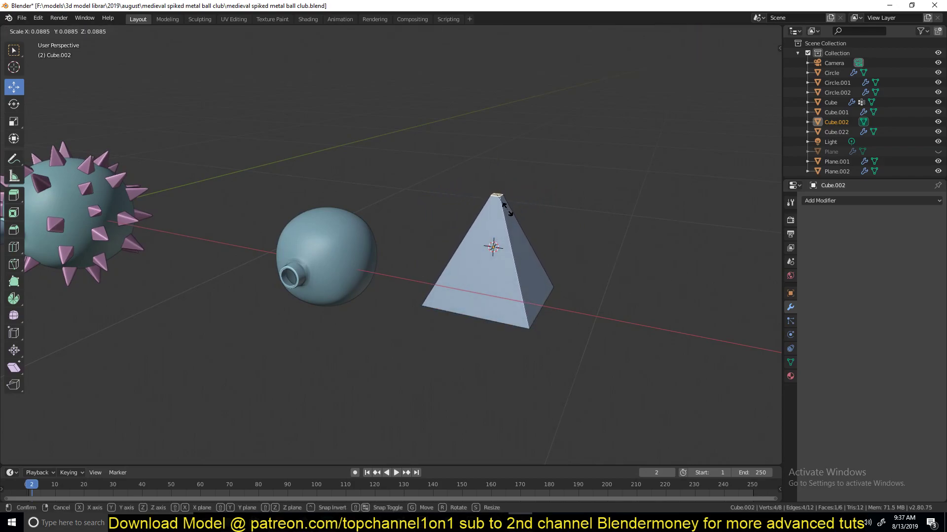
{"action": "left_click", "coordinate": [507, 209]}
{"action": "key", "text": "Tab"}
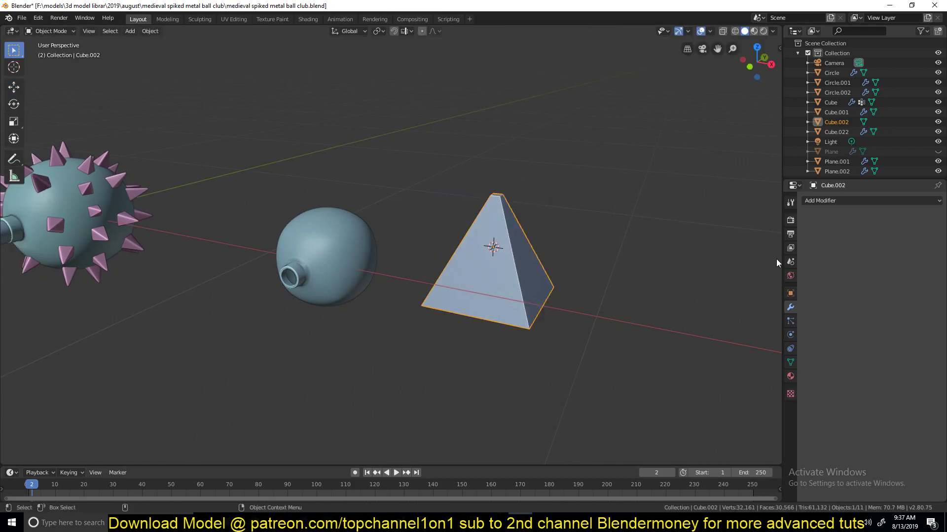
Add a Bevel modifier to the spike, keeping the 0.1 m width and one segment.
{"action": "left_click", "coordinate": [837, 202]}
{"action": "key", "text": "Escape"}
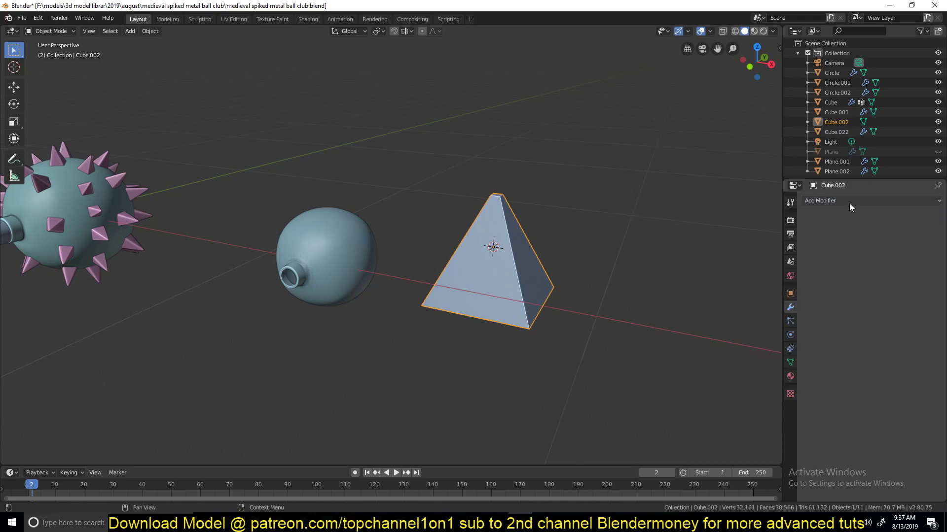
{"action": "left_click", "coordinate": [849, 205]}
{"action": "left_click", "coordinate": [749, 236]}
{"action": "scroll", "coordinate": [647, 285], "scroll_direction": "up", "scroll_amount": 3}
{"action": "middle_click_drag", "start_coordinate": [664, 297], "coordinate": [545, 265], "text": "shift"}
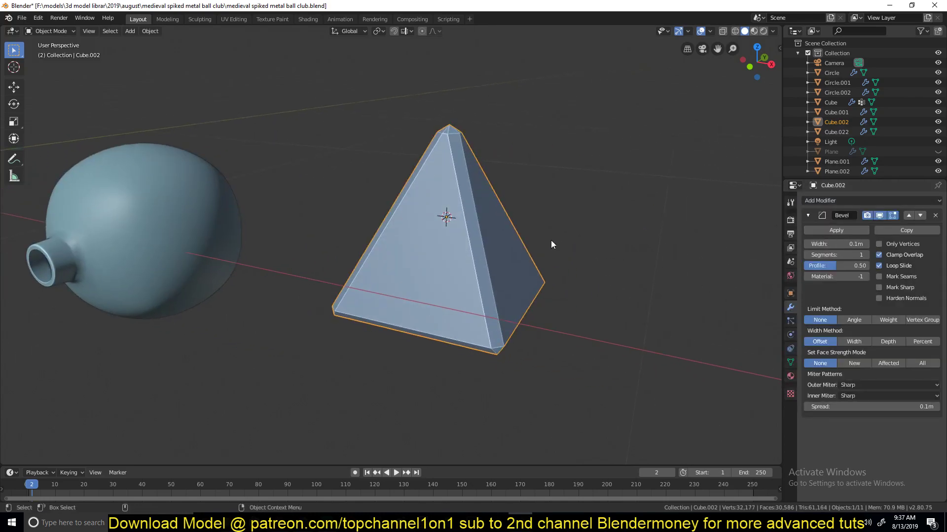
{"action": "middle_click_drag", "start_coordinate": [509, 231], "coordinate": [519, 234], "text": "shift"}
{"action": "scroll", "coordinate": [519, 231], "scroll_direction": "down", "scroll_amount": 1}
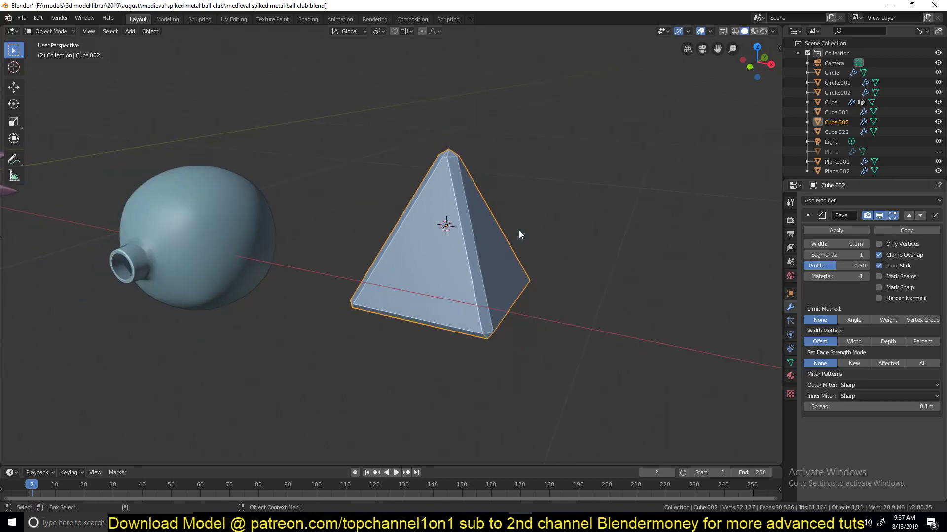
Examine the spikes on the finished club, comparing them with their Subdivision Surface viewport display off and on.
{"action": "scroll", "coordinate": [518, 230], "scroll_direction": "down", "scroll_amount": 2}
{"action": "middle_click_drag", "start_coordinate": [457, 240], "coordinate": [483, 245], "text": "shift"}
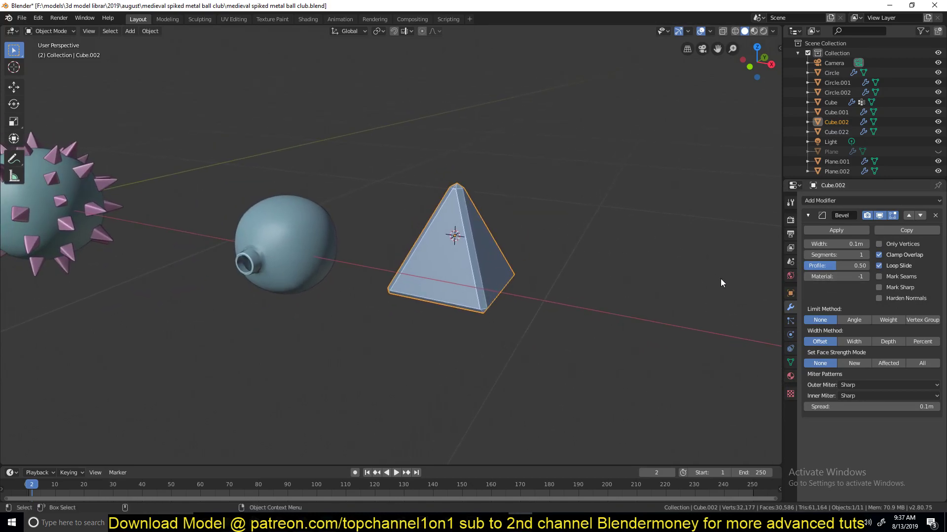
{"action": "middle_click_drag", "start_coordinate": [383, 217], "coordinate": [289, 190]}
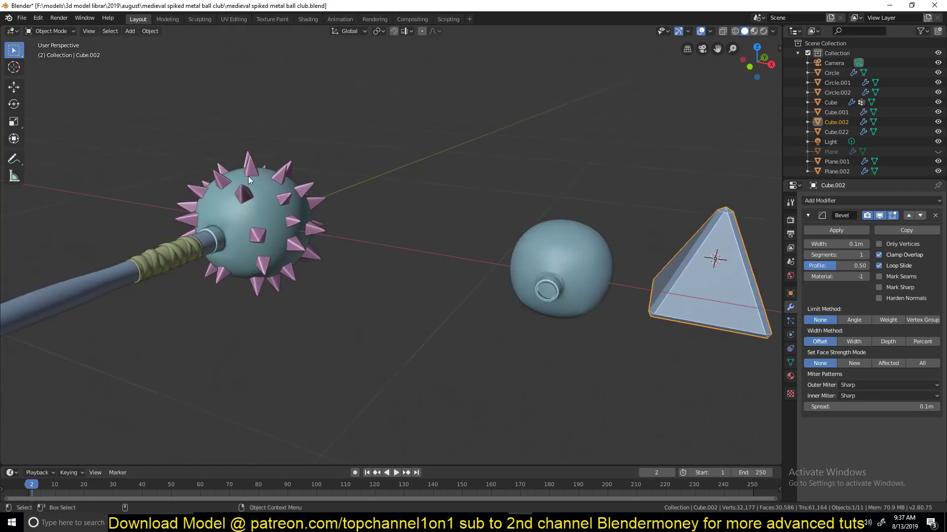
{"action": "left_click", "coordinate": [249, 162]}
{"action": "key", "text": "KP_Decimal"}
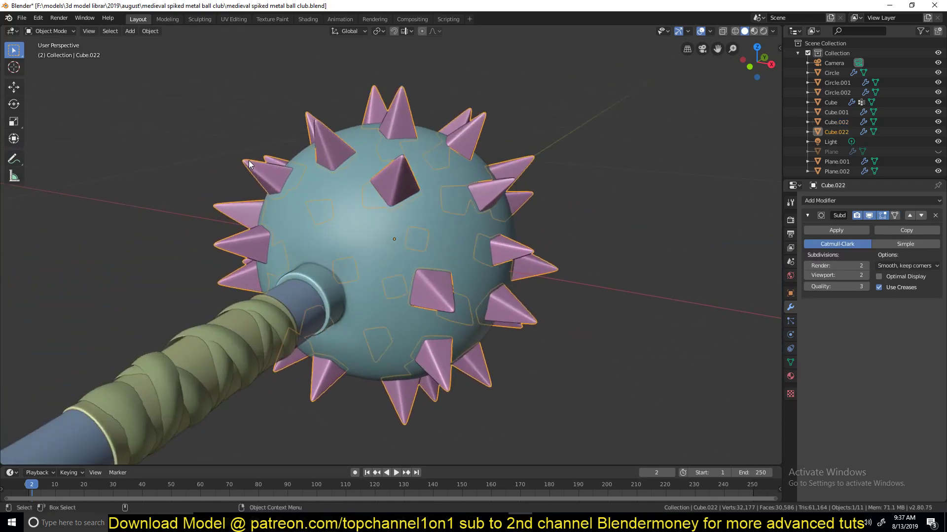
{"action": "middle_click_drag", "start_coordinate": [285, 148], "coordinate": [370, 118]}
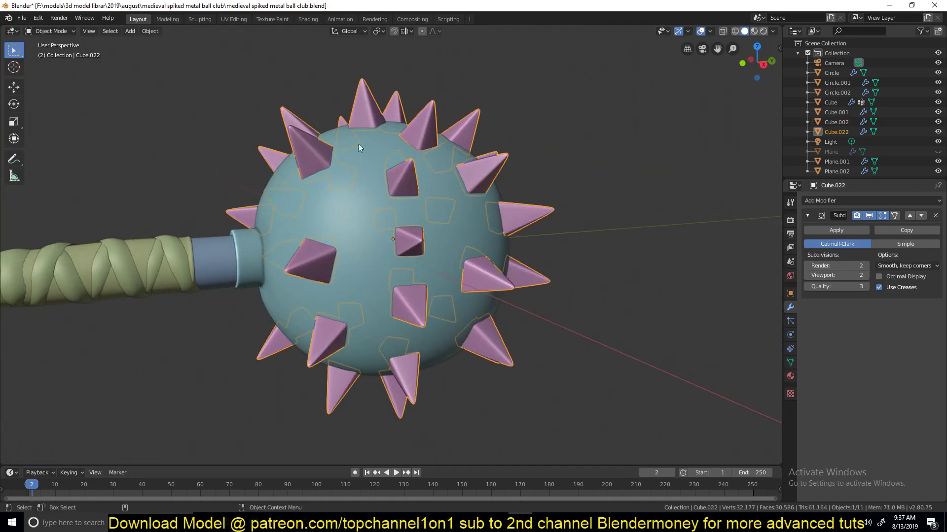
{"action": "middle_click_drag", "start_coordinate": [308, 237], "coordinate": [331, 269]}
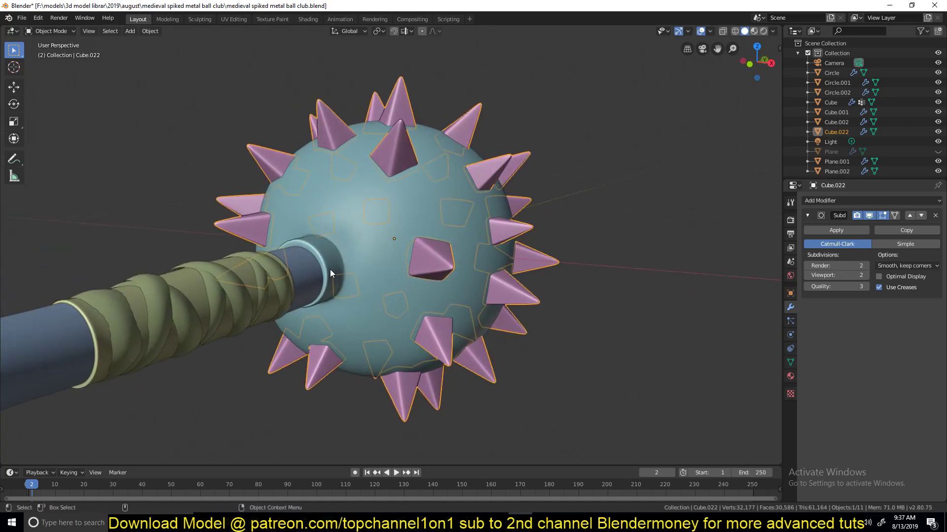
{"action": "left_click", "coordinate": [868, 216]}
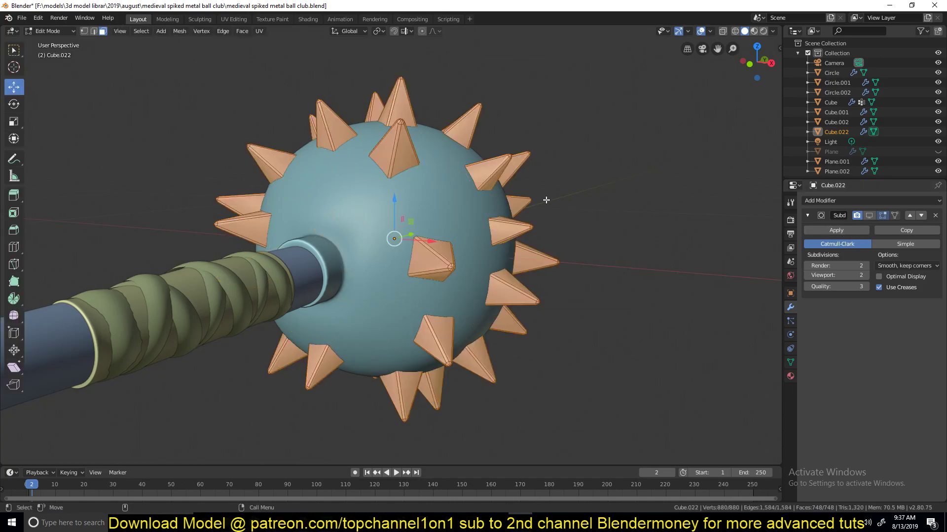
{"action": "left_click", "coordinate": [873, 217]}
{"action": "middle_click_drag", "start_coordinate": [525, 247], "coordinate": [474, 312]}
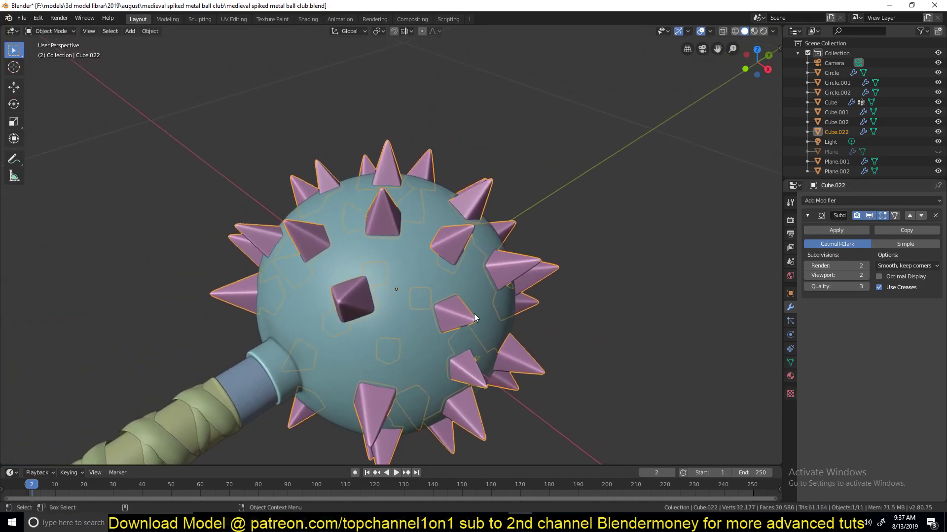
{"action": "scroll", "coordinate": [582, 277], "scroll_direction": "down", "scroll_amount": 5}
{"action": "middle_click_drag", "start_coordinate": [583, 277], "coordinate": [391, 137], "text": "shift"}
Select the new spike and compare its edges with the Bevel modifier's viewport display off and on.
{"action": "left_click", "coordinate": [484, 250]}
{"action": "scroll", "coordinate": [444, 247], "scroll_direction": "up", "scroll_amount": 6}
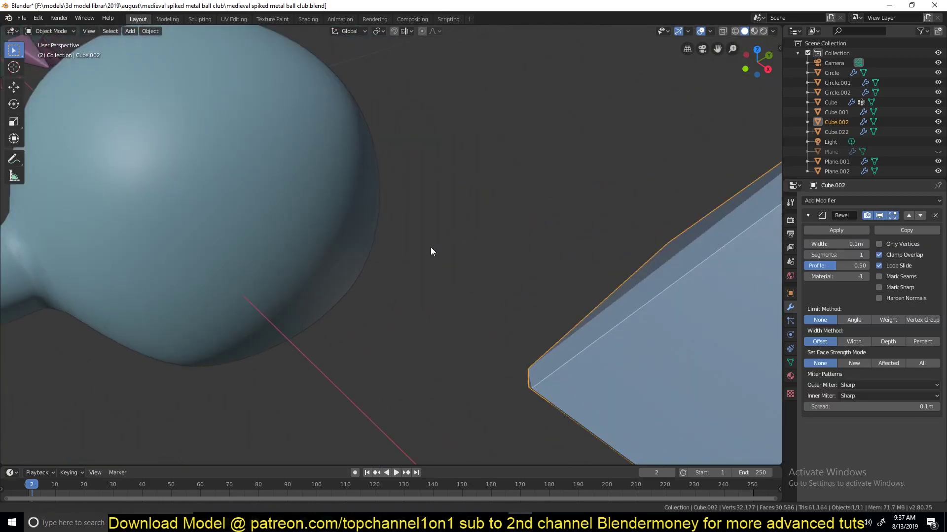
{"action": "scroll", "coordinate": [445, 247], "scroll_direction": "down", "scroll_amount": 7}
{"action": "middle_click_drag", "start_coordinate": [445, 247], "coordinate": [360, 245], "text": "shift"}
{"action": "scroll", "coordinate": [484, 234], "scroll_direction": "up", "scroll_amount": 5}
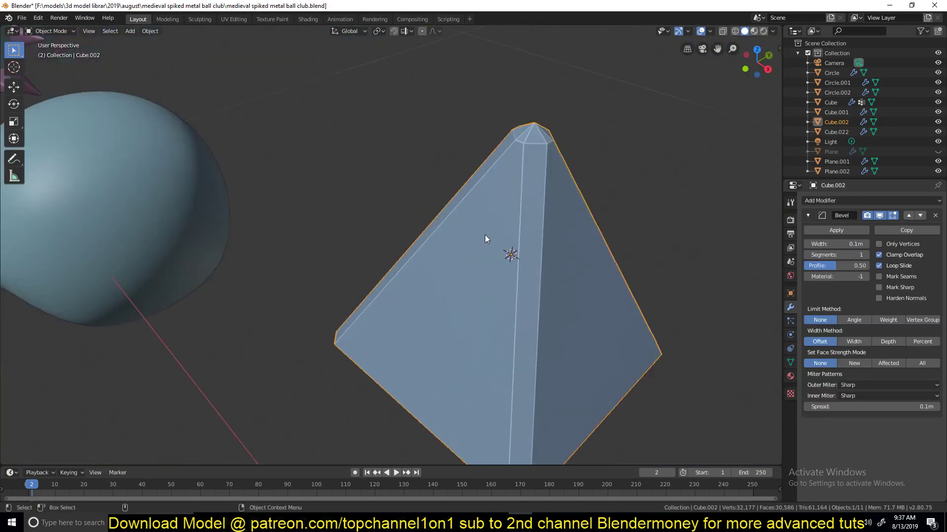
{"action": "left_click", "coordinate": [807, 216]}
{"action": "scroll", "coordinate": [521, 192], "scroll_direction": "down", "scroll_amount": 2}
{"action": "scroll", "coordinate": [493, 194], "scroll_direction": "up", "scroll_amount": 2}
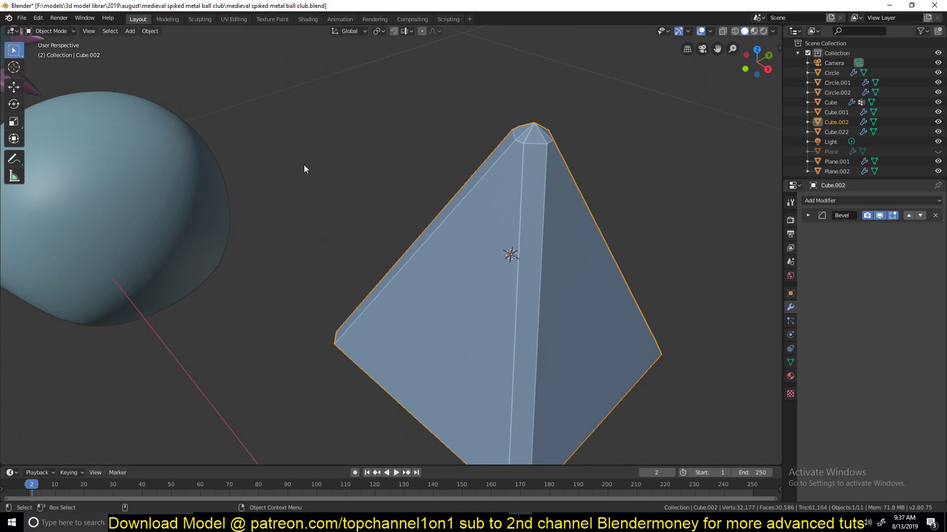
{"action": "scroll", "coordinate": [359, 200], "scroll_direction": "down", "scroll_amount": 2}
{"action": "left_click", "coordinate": [879, 215]}
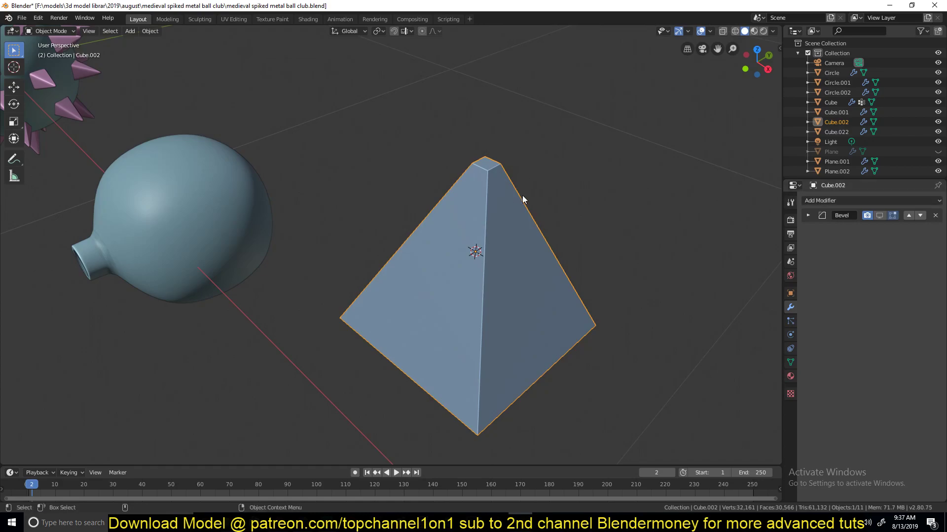
{"action": "left_click", "coordinate": [878, 216]}
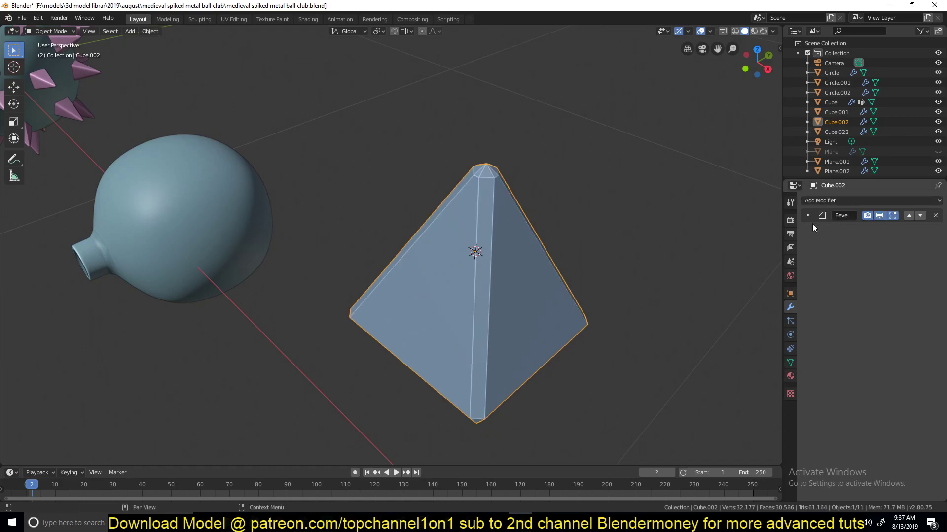
Shade the beveled spike smooth.
{"action": "scroll", "coordinate": [675, 207], "scroll_direction": "up", "scroll_amount": 4}
{"action": "right_click", "coordinate": [455, 131]}
{"action": "left_click", "coordinate": [446, 134]}
{"action": "mouse_move", "coordinate": [462, 99]}
{"action": "middle_mouse_down"}
{"action": "mouse_move", "coordinate": [459, 139]}
{"action": "mouse_move", "coordinate": [457, 131]}
{"action": "middle_mouse_up"}
{"action": "scroll", "coordinate": [368, 256], "scroll_direction": "down", "scroll_amount": 5}
{"action": "middle_click_drag", "start_coordinate": [368, 255], "coordinate": [399, 254]}
{"action": "scroll", "coordinate": [399, 218], "scroll_direction": "up", "scroll_amount": 5}
{"action": "middle_click_drag", "start_coordinate": [324, 254], "coordinate": [361, 277]}
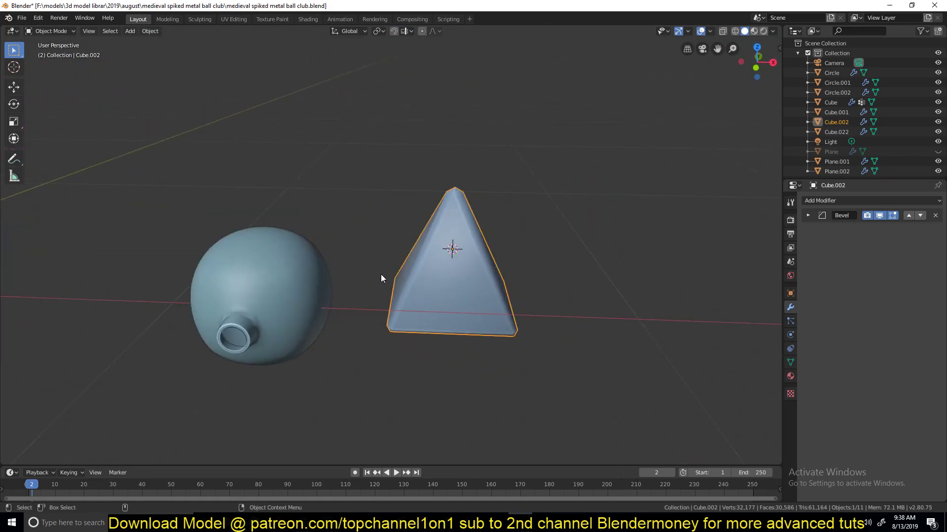
Scale the beveled spike down to about 0.55 of its size.
{"action": "key", "text": "Tab"}
Delete the spike's base face so its mesh is open underneath.
{"action": "key", "text": "Tab"}
{"action": "key", "text": "s"}
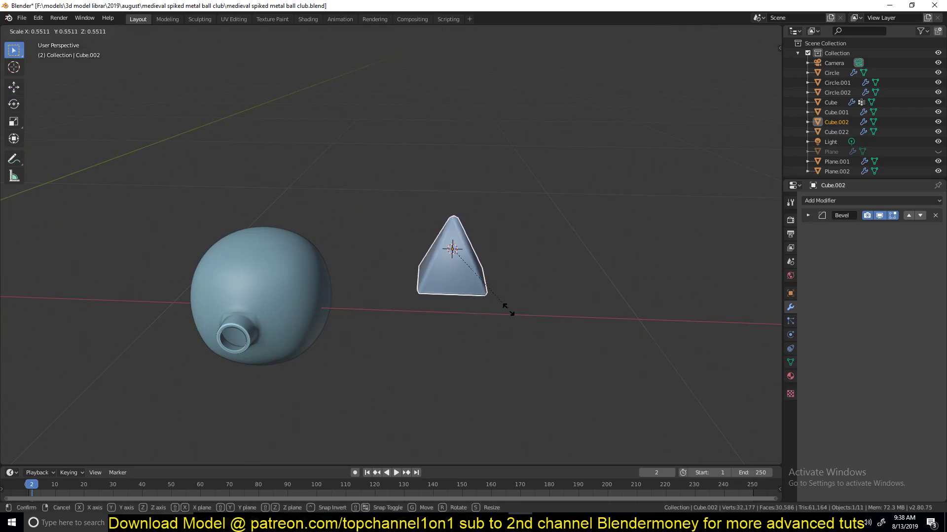
{"action": "left_click", "coordinate": [501, 307]}
{"action": "key", "text": "Tab"}
{"action": "middle_click_drag", "start_coordinate": [501, 306], "coordinate": [465, 221]}
{"action": "key", "text": "ctrl+z"}
{"action": "key", "text": "x"}
{"action": "left_click", "coordinate": [493, 188]}
Move the spike's whole mesh up along Z in front view so its origin sits at the centre of its base.
{"action": "key", "text": "Tab"}
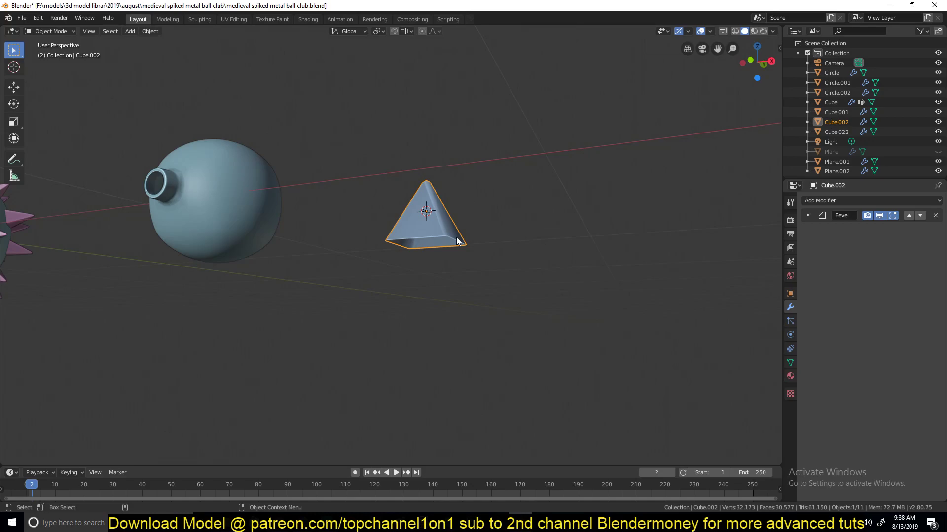
{"action": "key", "text": "KP_1"}
{"action": "scroll", "coordinate": [350, 310], "scroll_direction": "up", "scroll_amount": 5}
{"action": "key", "text": "Tab"}
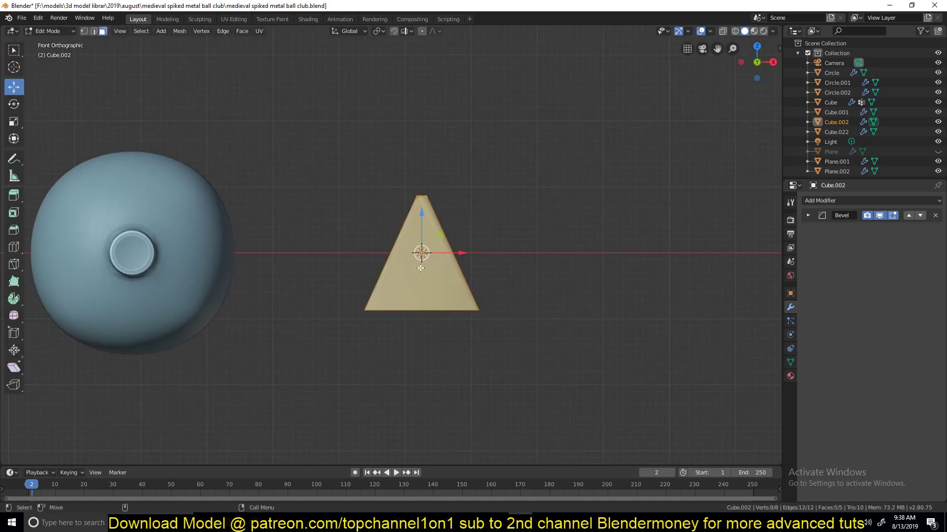
{"action": "left_click_drag", "start_coordinate": [421, 225], "coordinate": [406, 155]}
{"action": "key", "text": "Tab"}
{"action": "scroll", "coordinate": [440, 224], "scroll_direction": "down", "scroll_amount": 3}
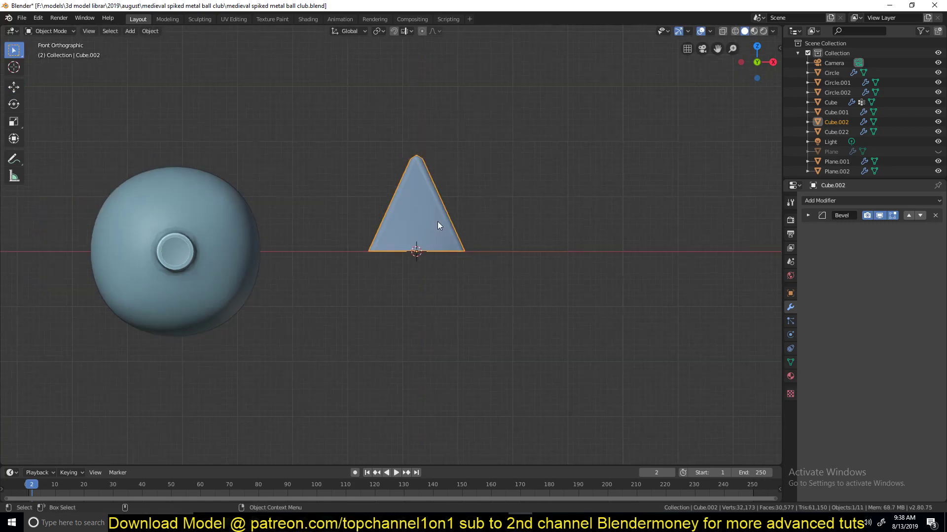
{"action": "key", "text": "r"}
{"action": "key", "text": "r"}
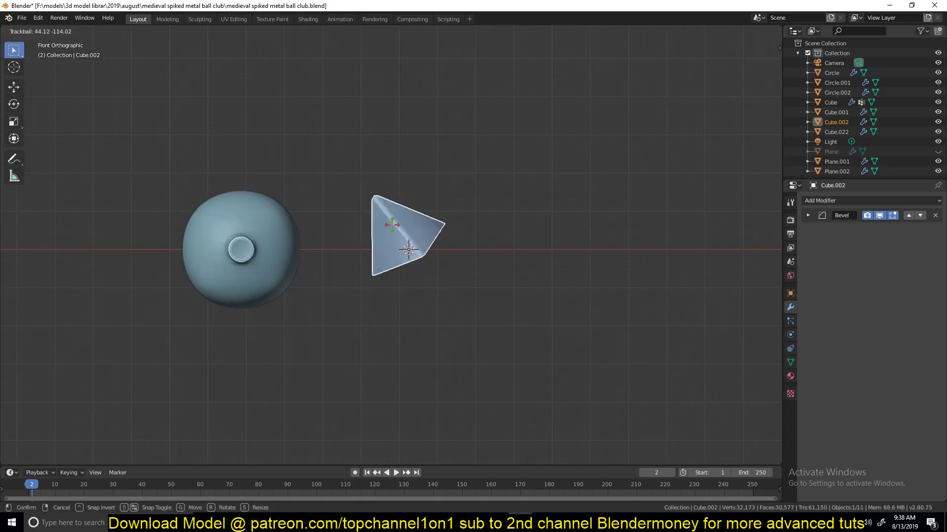
{"action": "key", "text": "Escape"}
Scale the spike down further as a whole object.
{"action": "middle_click_drag", "start_coordinate": [421, 164], "coordinate": [476, 230]}
{"action": "key", "text": "s"}
{"action": "left_click", "coordinate": [408, 254]}
Add a Hair particle system to the new ball head.
{"action": "left_click", "coordinate": [374, 235]}
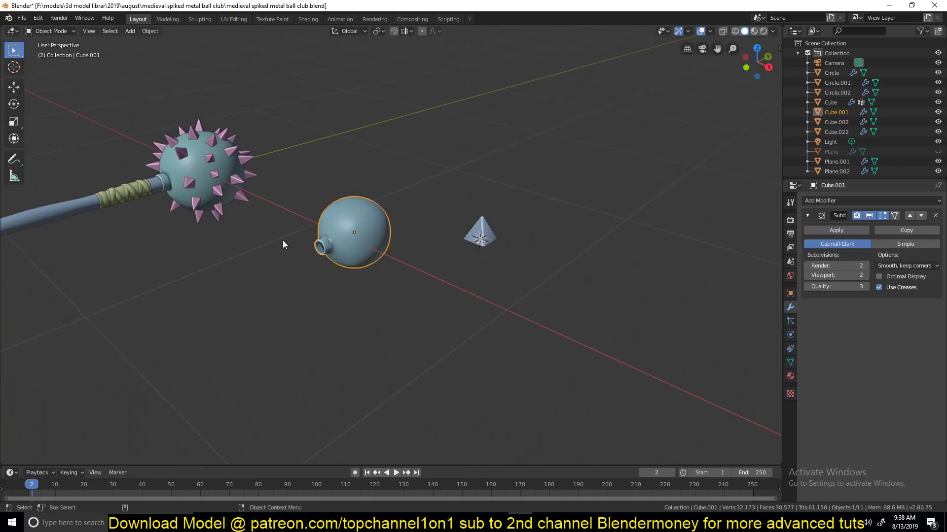
{"action": "left_click", "coordinate": [790, 321]}
{"action": "left_click", "coordinate": [937, 202]}
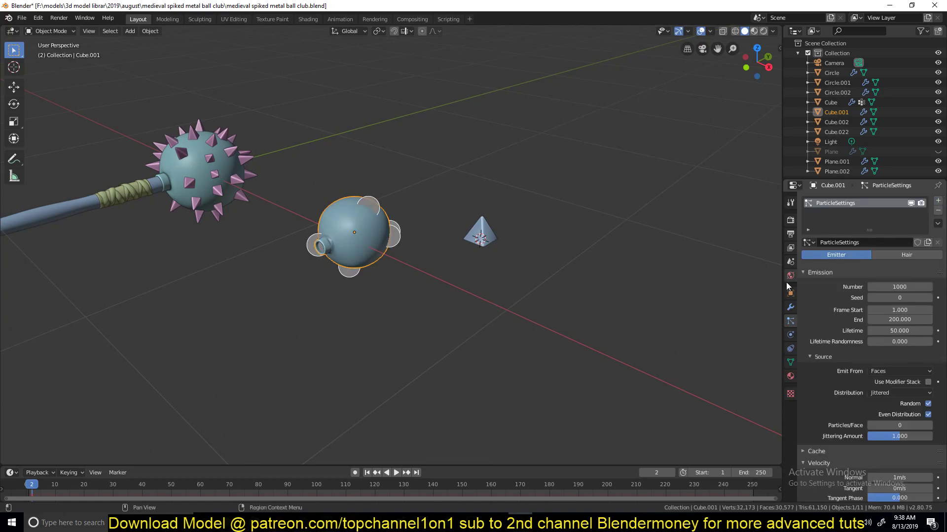
{"action": "left_click", "coordinate": [888, 253]}
Set the number of hair particles on the ball to 50.
{"action": "middle_click_drag", "start_coordinate": [552, 283], "coordinate": [572, 292]}
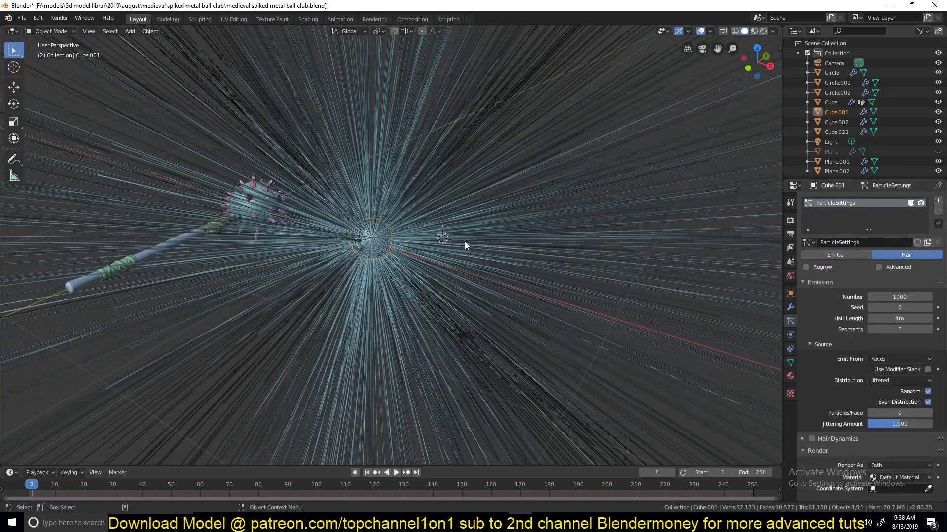
{"action": "left_click", "coordinate": [894, 297]}
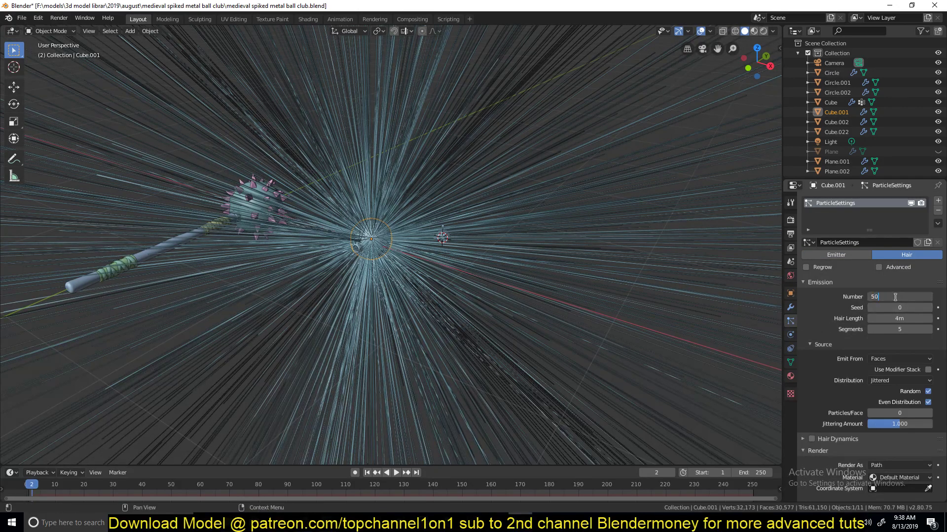
{"action": "key", "text": "Return"}
{"action": "scroll", "coordinate": [475, 280], "scroll_direction": "up", "scroll_amount": 6}
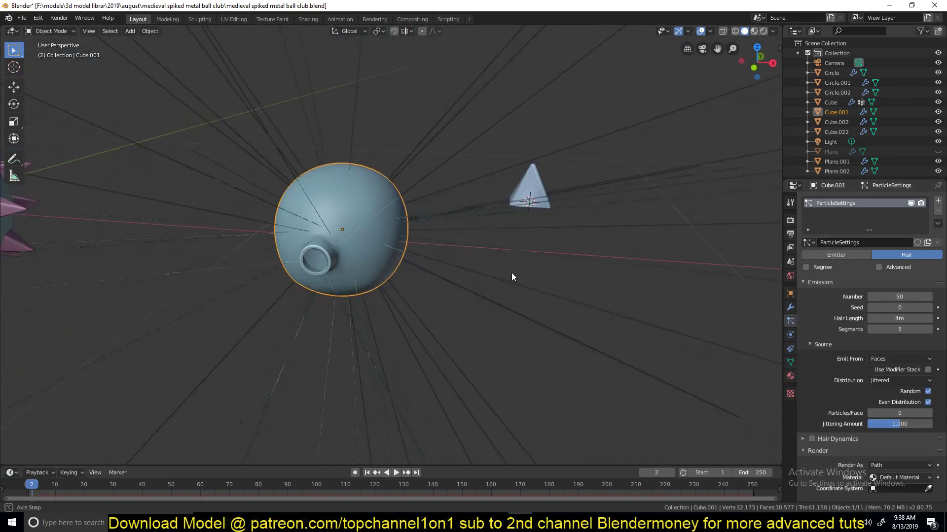
Render the ball's hair particles as Object, with the pyramid spike as instance object and Object Rotation enabled.
{"action": "scroll", "coordinate": [850, 306], "scroll_direction": "down", "scroll_amount": 10}
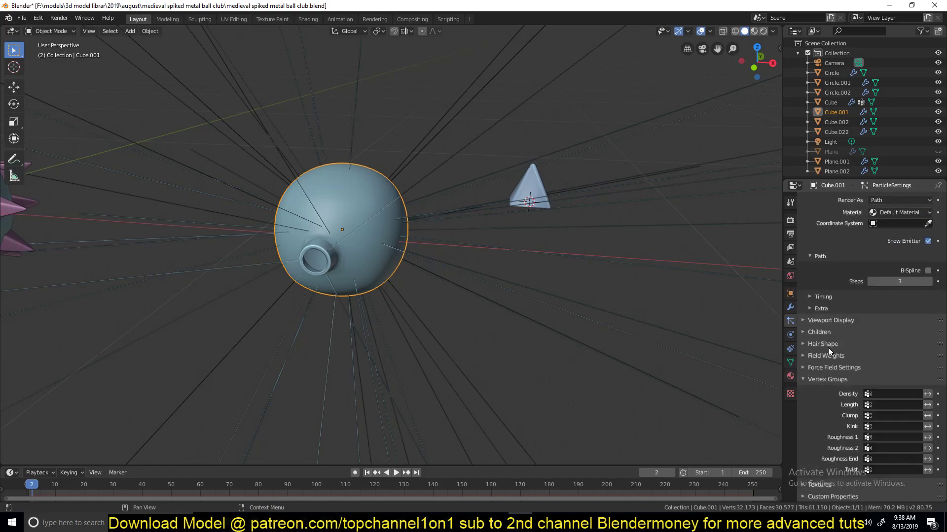
{"action": "scroll", "coordinate": [827, 370], "scroll_direction": "up", "scroll_amount": 4}
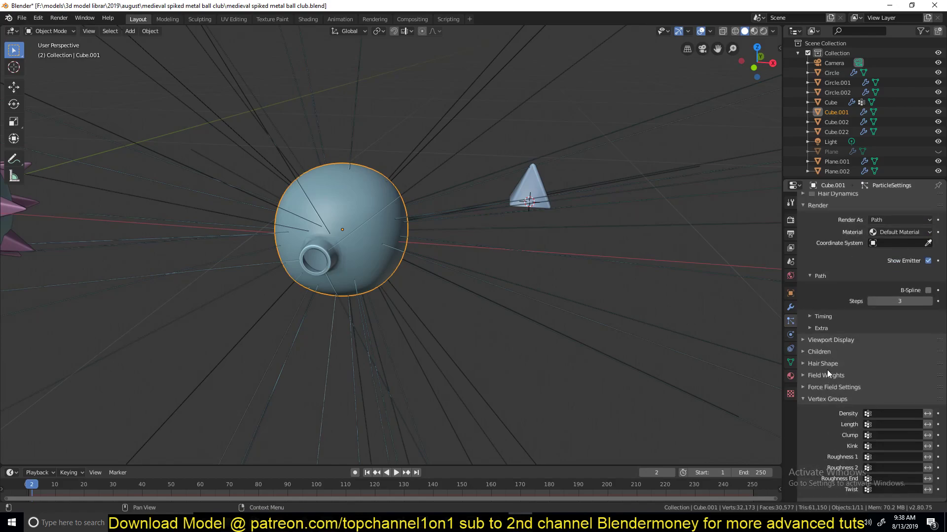
{"action": "left_click", "coordinate": [831, 315]}
{"action": "left_click", "coordinate": [915, 260]}
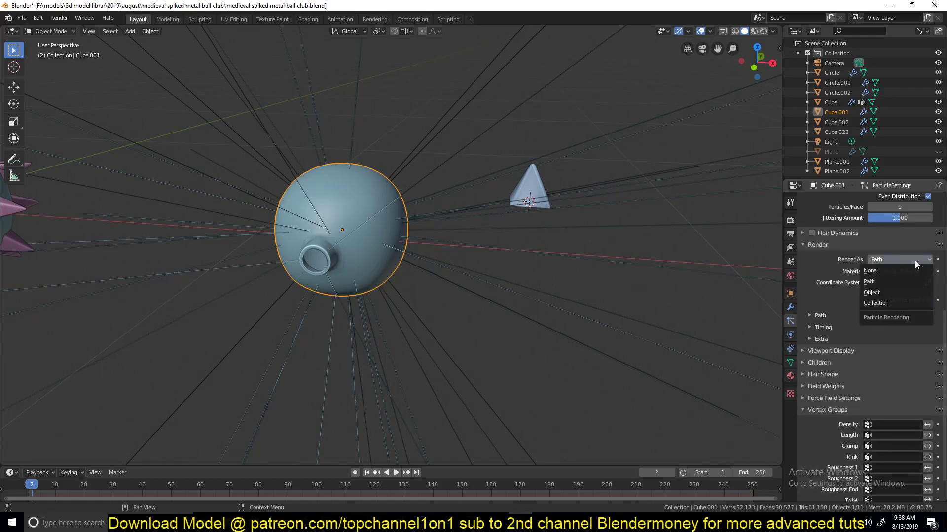
{"action": "left_click", "coordinate": [888, 293]}
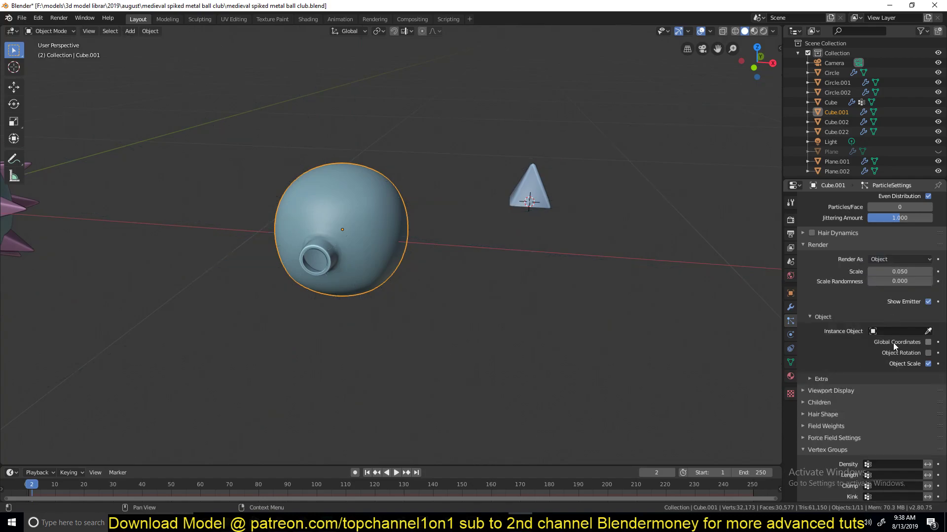
{"action": "left_click", "coordinate": [928, 331]}
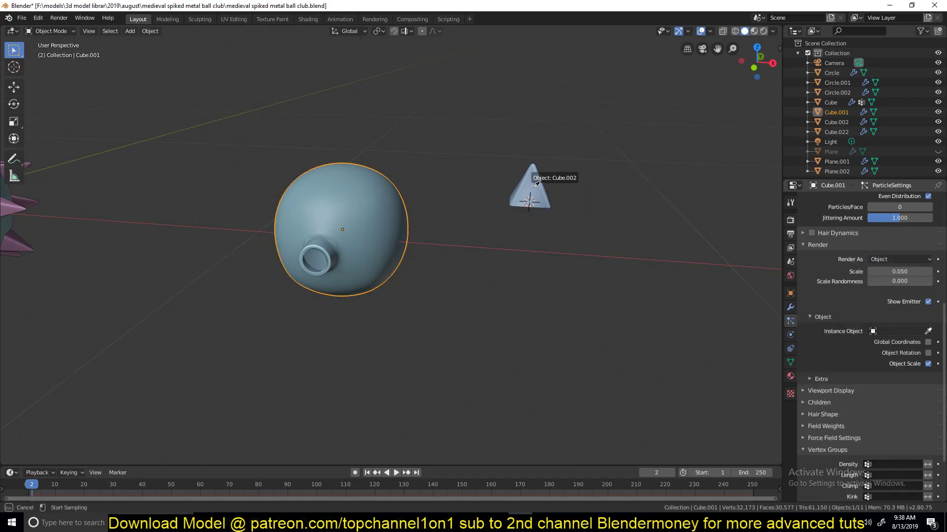
{"action": "left_click", "coordinate": [531, 186]}
{"action": "mouse_move", "coordinate": [395, 279]}
{"action": "middle_mouse_down"}
{"action": "mouse_move", "coordinate": [458, 280]}
{"action": "mouse_move", "coordinate": [519, 232]}
{"action": "mouse_move", "coordinate": [457, 293]}
{"action": "mouse_move", "coordinate": [403, 282]}
{"action": "middle_mouse_up"}
{"action": "left_click", "coordinate": [404, 281]}
{"action": "middle_click_drag", "start_coordinate": [460, 307], "coordinate": [423, 313]}
{"action": "scroll", "coordinate": [409, 258], "scroll_direction": "up", "scroll_amount": 1}
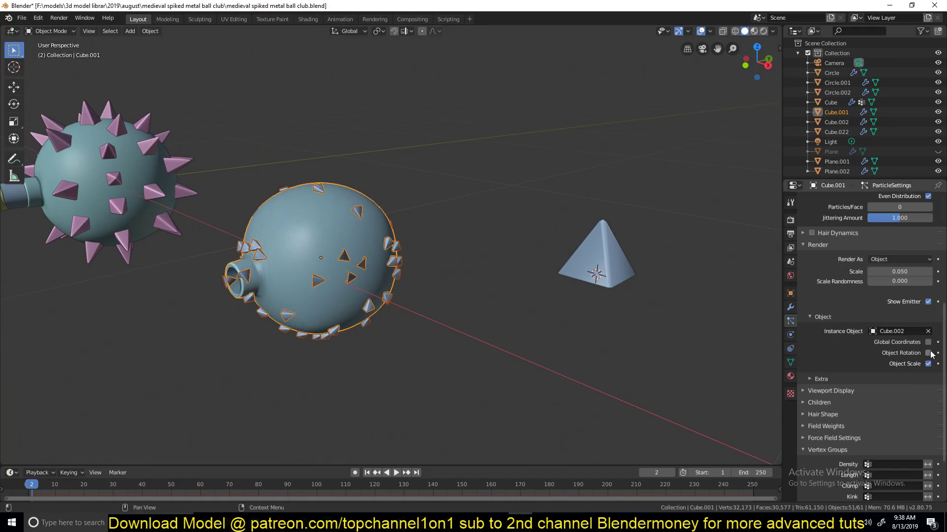
Turn off Random in the ball's particle emission source and select the separate pyramid spike.
{"action": "left_click", "coordinate": [569, 254]}
{"action": "left_click", "coordinate": [296, 241]}
{"action": "left_click", "coordinate": [592, 274]}
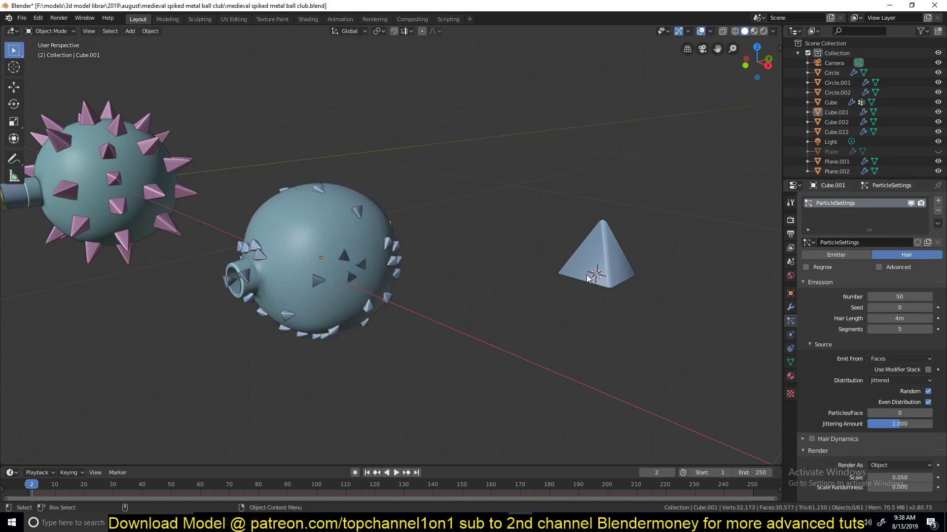
{"action": "left_click", "coordinate": [354, 278]}
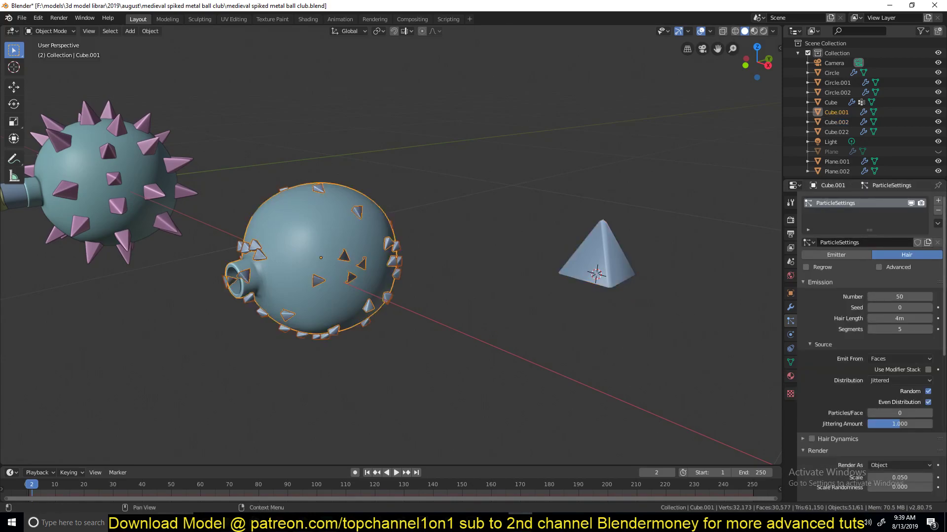
{"action": "left_click", "coordinate": [928, 392]}
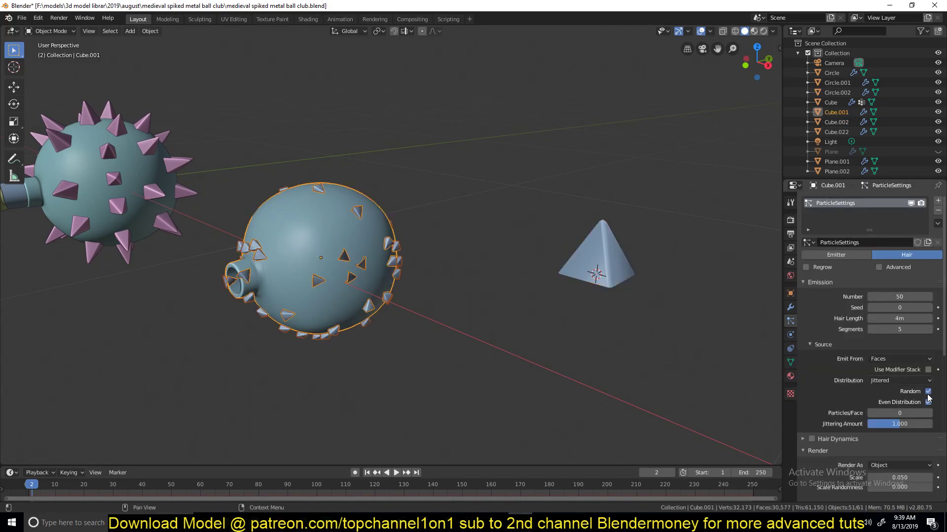
{"action": "left_click", "coordinate": [928, 392]}
{"action": "scroll", "coordinate": [842, 436], "scroll_direction": "down", "scroll_amount": 1}
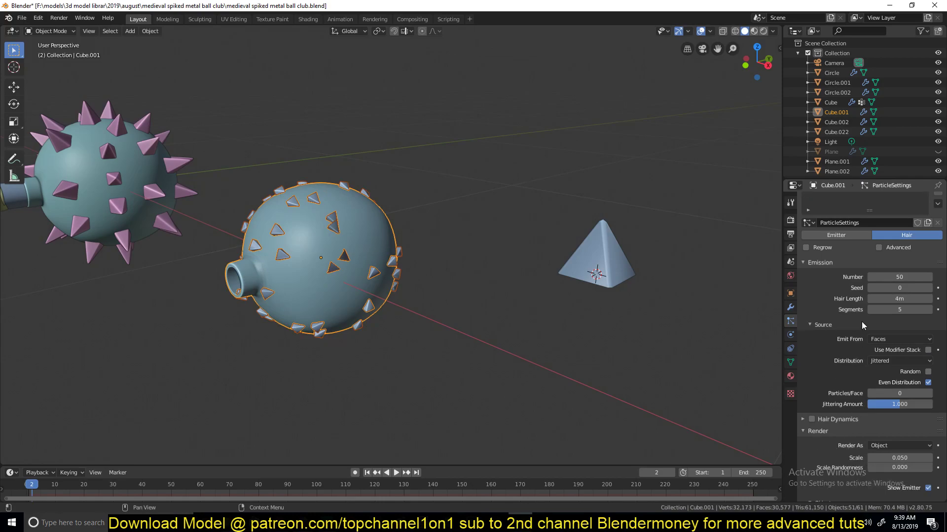
{"action": "scroll", "coordinate": [862, 328], "scroll_direction": "down", "scroll_amount": 8}
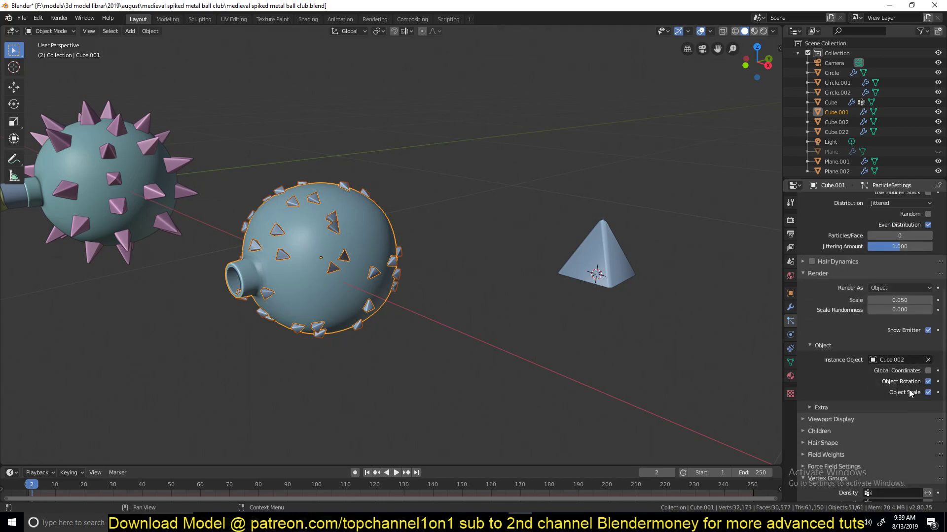
{"action": "left_click", "coordinate": [606, 267]}
{"action": "key", "text": "r"}
{"action": "key", "text": "r"}
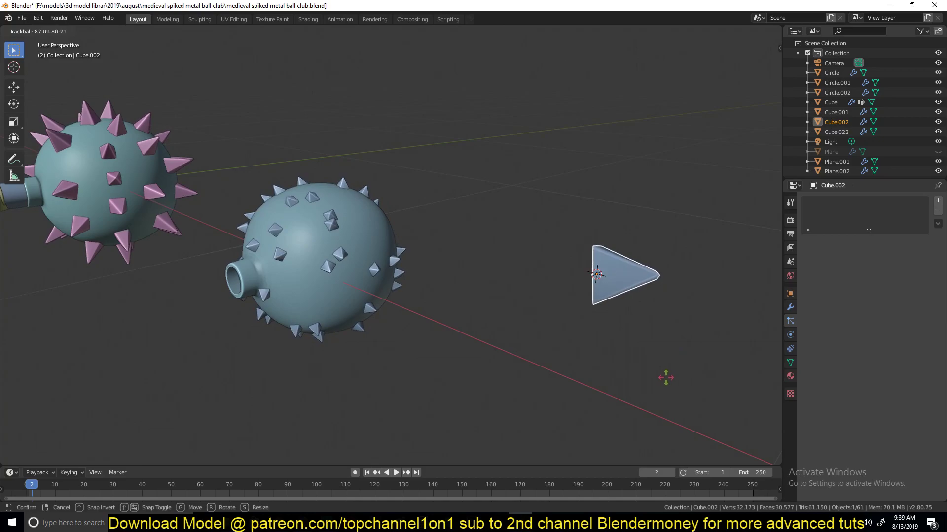
{"action": "right_click", "coordinate": [647, 384]}
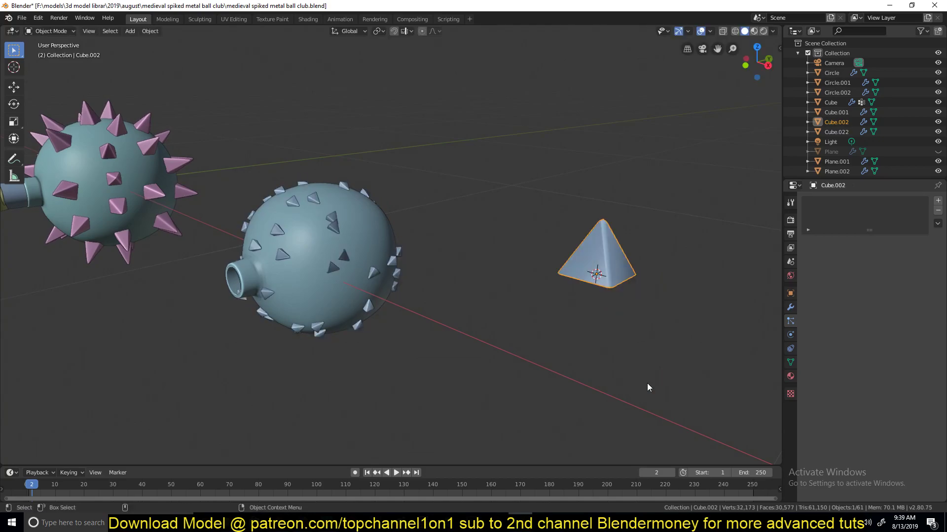
Rotate the pyramid spike 90° about the global Y axis so the instances point outward from the ball.
{"action": "scroll", "coordinate": [370, 314], "scroll_direction": "up", "scroll_amount": 1}
{"action": "middle_click_drag", "start_coordinate": [370, 314], "coordinate": [614, 306]}
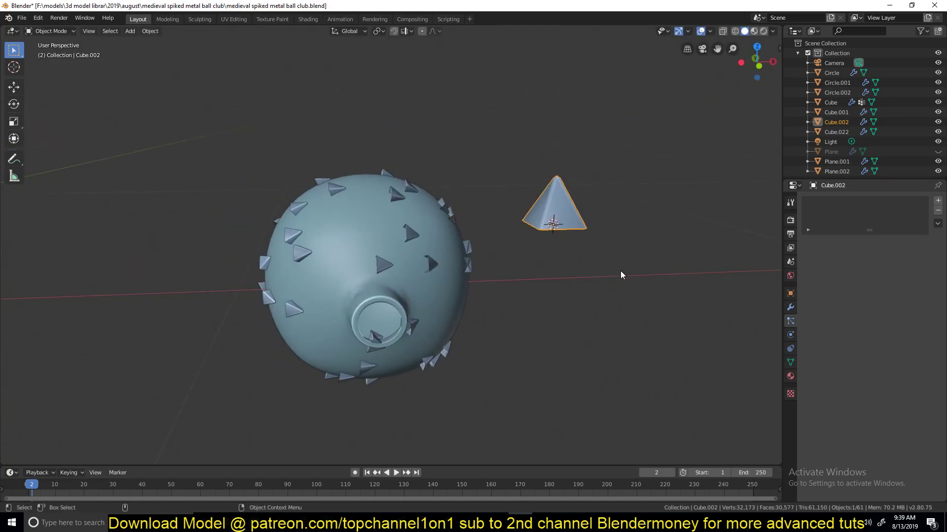
{"action": "key", "text": "r"}
{"action": "type", "text": "xy90"}
{"action": "key", "text": "Return"}
Scale the source spike up about 1.3 times to enlarge the spikes on the ball.
{"action": "middle_click_drag", "start_coordinate": [578, 295], "coordinate": [554, 301]}
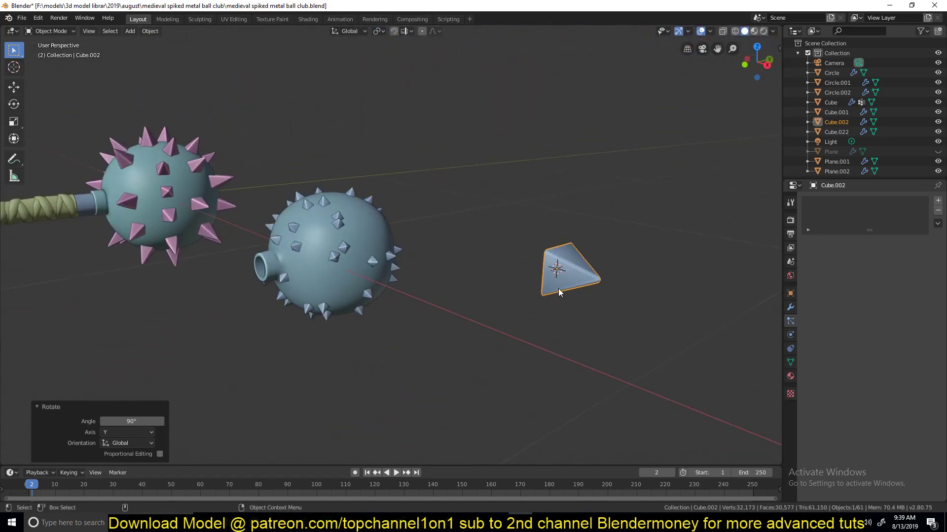
{"action": "key", "text": "s"}
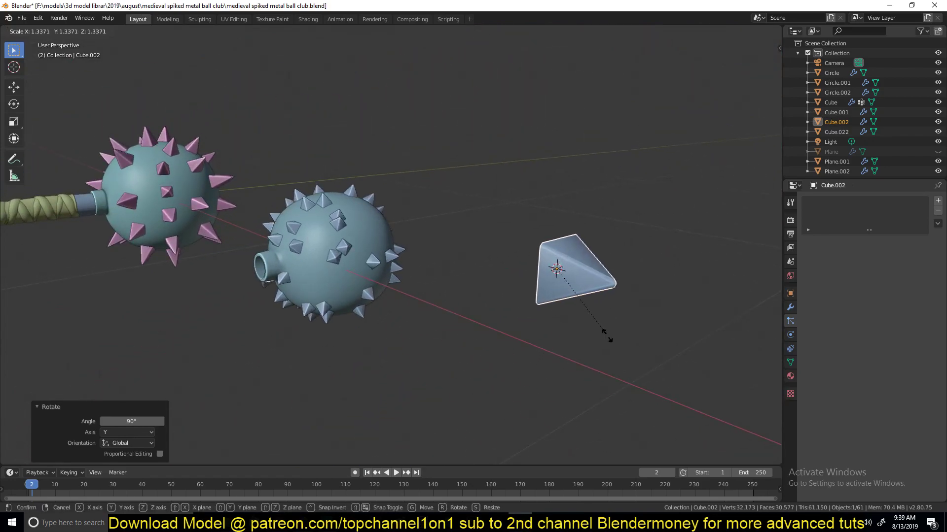
{"action": "left_click", "coordinate": [609, 339]}
{"action": "middle_click_drag", "start_coordinate": [371, 278], "coordinate": [469, 253]}
{"action": "scroll", "coordinate": [459, 269], "scroll_direction": "up", "scroll_amount": 4}
{"action": "middle_click_drag", "start_coordinate": [447, 283], "coordinate": [436, 102]}
Select the spiked ball and compare its spikes with the Subdivision Surface modifier placed after and before the particle system.
{"action": "left_click", "coordinate": [416, 158]}
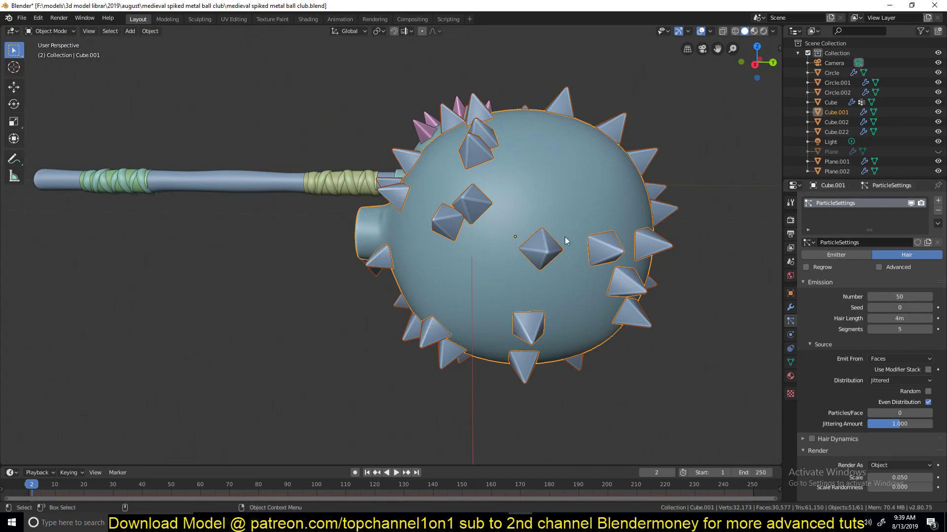
{"action": "middle_click_drag", "start_coordinate": [465, 174], "coordinate": [451, 148]}
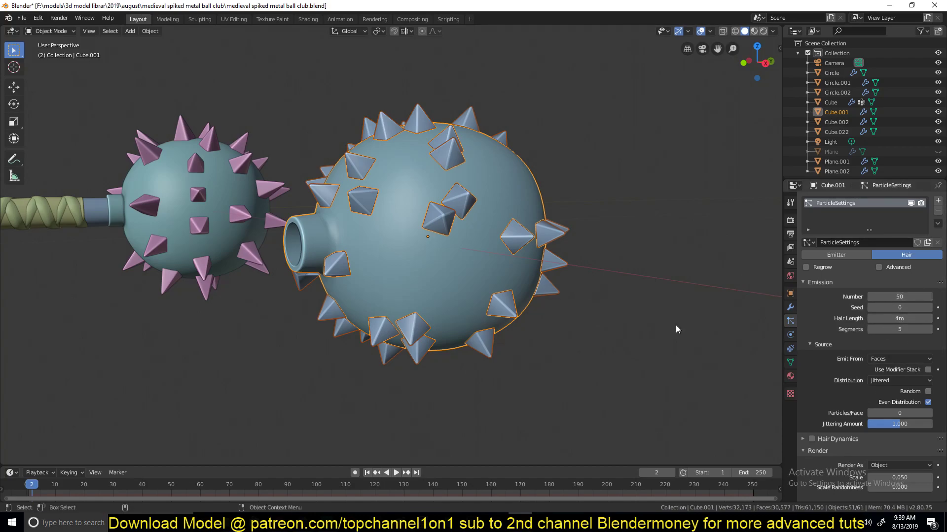
{"action": "scroll", "coordinate": [386, 202], "scroll_direction": "down", "scroll_amount": 2}
{"action": "middle_click_drag", "start_coordinate": [386, 202], "coordinate": [409, 220]}
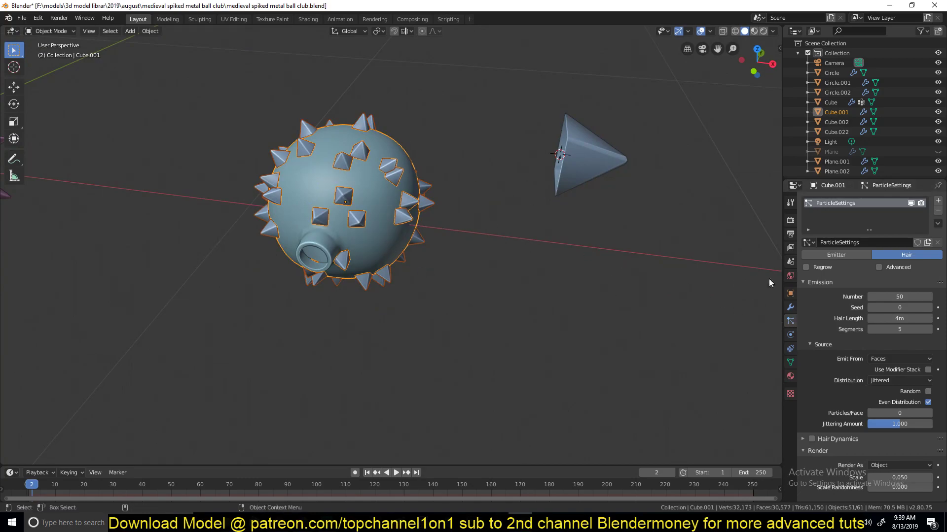
{"action": "left_click", "coordinate": [791, 307]}
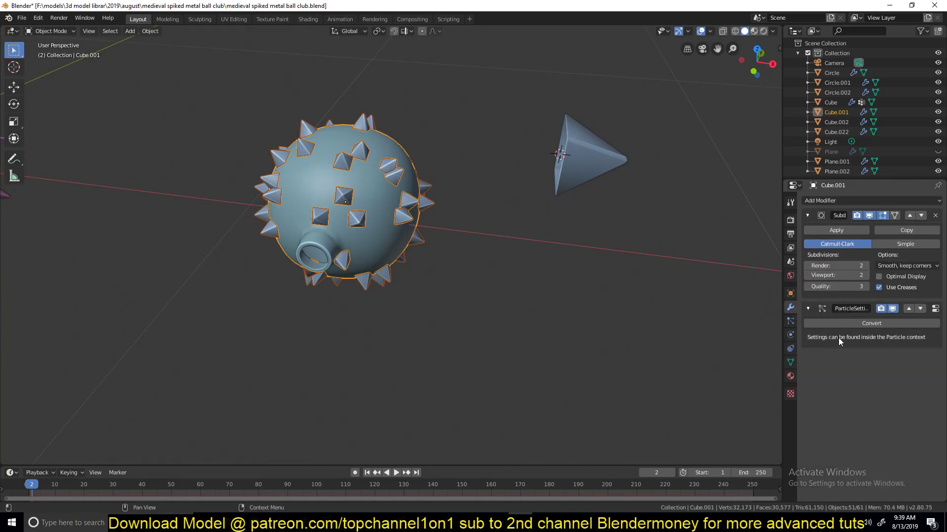
{"action": "left_click", "coordinate": [921, 216]}
{"action": "middle_click_drag", "start_coordinate": [572, 168], "coordinate": [552, 132]}
{"action": "left_click", "coordinate": [923, 215]}
{"action": "middle_click_drag", "start_coordinate": [508, 268], "coordinate": [408, 250]}
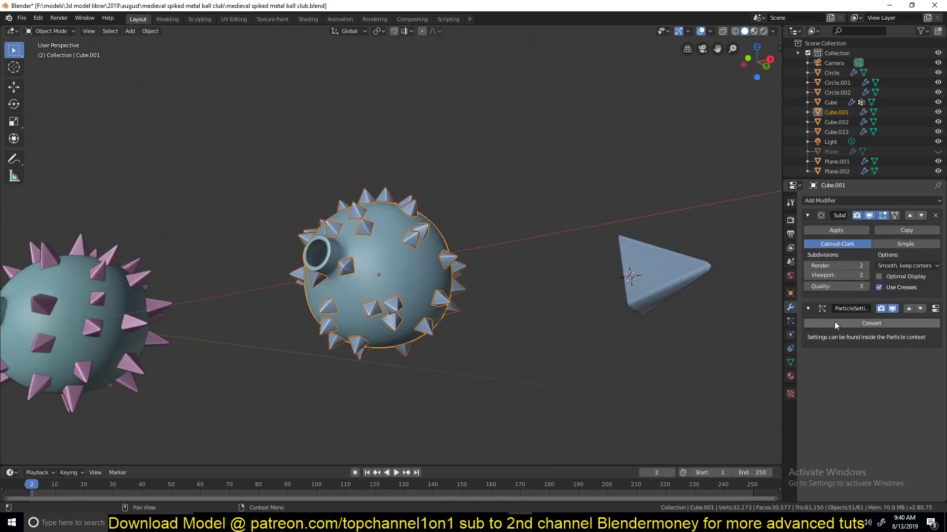
Convert the ball's particle instances into separate spike objects.
{"action": "left_click", "coordinate": [871, 323]}
{"action": "scroll", "coordinate": [500, 246], "scroll_direction": "up", "scroll_amount": 3}
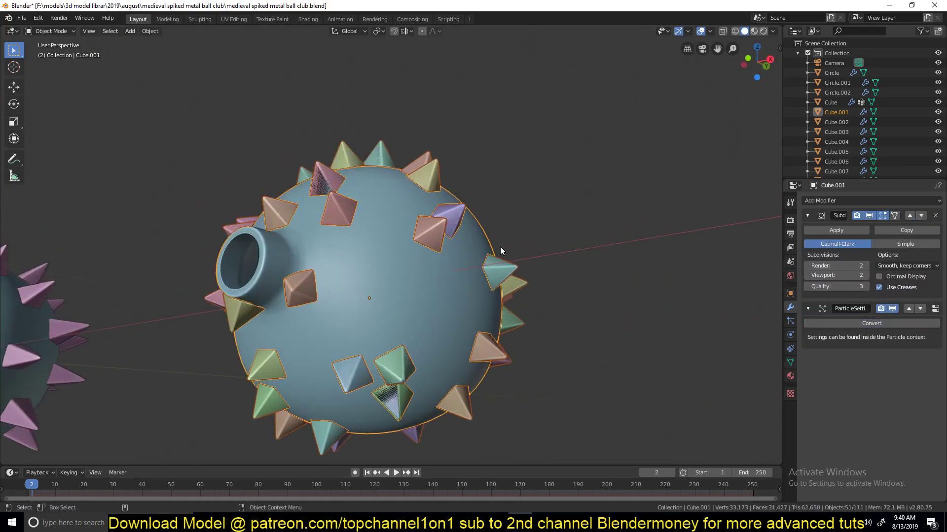
{"action": "middle_click_drag", "start_coordinate": [364, 246], "coordinate": [397, 224]}
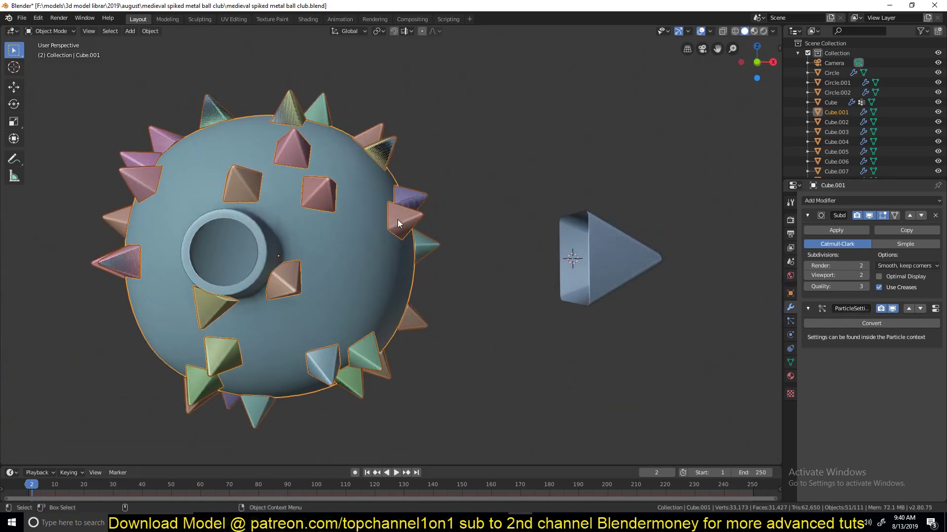
{"action": "key", "text": "r"}
{"action": "key", "text": "r"}
{"action": "right_click", "coordinate": [359, 234]}
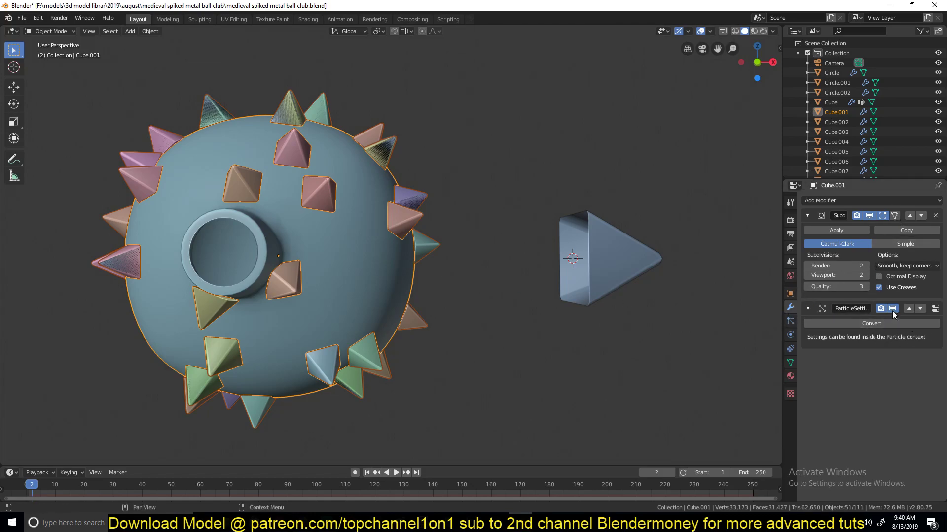
Remove the particle system from the ball now that its spikes are separate objects.
{"action": "left_click", "coordinate": [935, 309]}
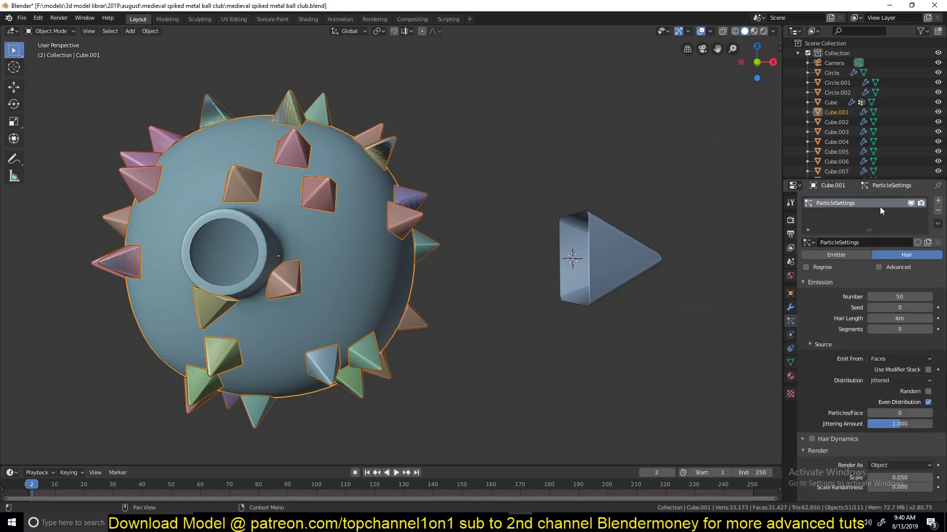
{"action": "left_click", "coordinate": [938, 210]}
{"action": "middle_click_drag", "start_coordinate": [412, 256], "coordinate": [417, 175]}
Try to reposition one spike on the ball by moving it freely.
{"action": "left_click", "coordinate": [424, 192]}
{"action": "middle_click_drag", "start_coordinate": [298, 274], "coordinate": [433, 298]}
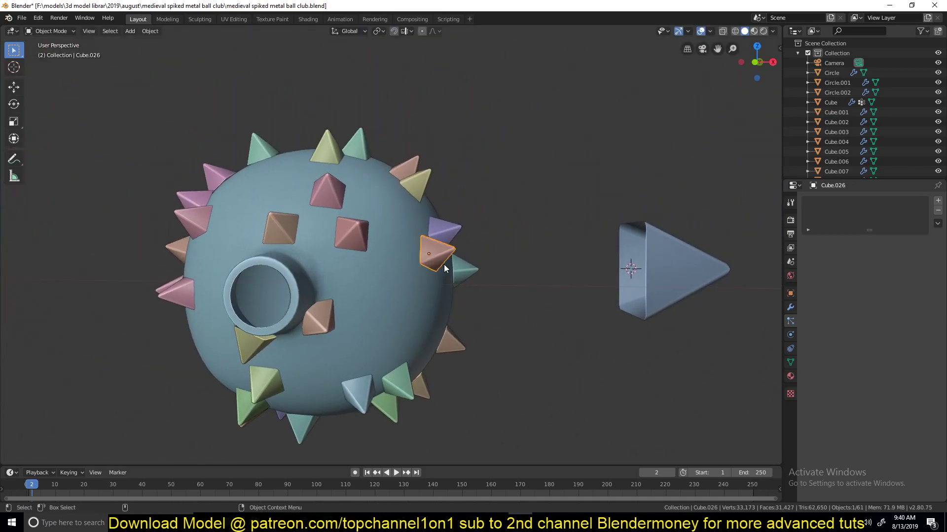
{"action": "middle_click_drag", "start_coordinate": [444, 264], "coordinate": [388, 264]}
{"action": "key", "text": "g"}
{"action": "left_click", "coordinate": [290, 290]}
{"action": "middle_click_drag", "start_coordinate": [324, 289], "coordinate": [488, 335]}
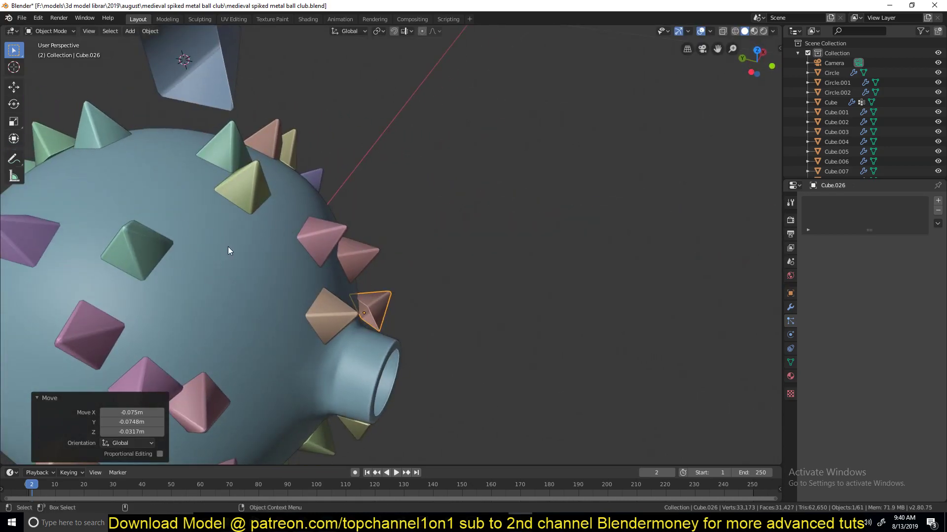
{"action": "left_click", "coordinate": [387, 294]}
{"action": "middle_click_drag", "start_coordinate": [386, 294], "coordinate": [365, 285]}
Snap the 3D cursor to the ball's origin and set the pivot point to 3D Cursor.
{"action": "left_click", "coordinate": [365, 286]}
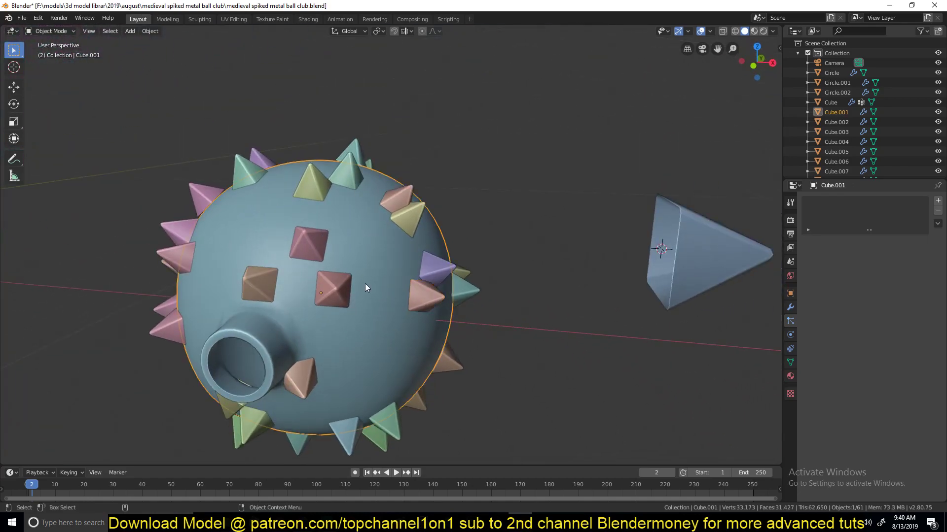
{"action": "key", "text": "shift+s"}
{"action": "left_click", "coordinate": [403, 341]}
{"action": "middle_click_drag", "start_coordinate": [404, 342], "coordinate": [199, 335]}
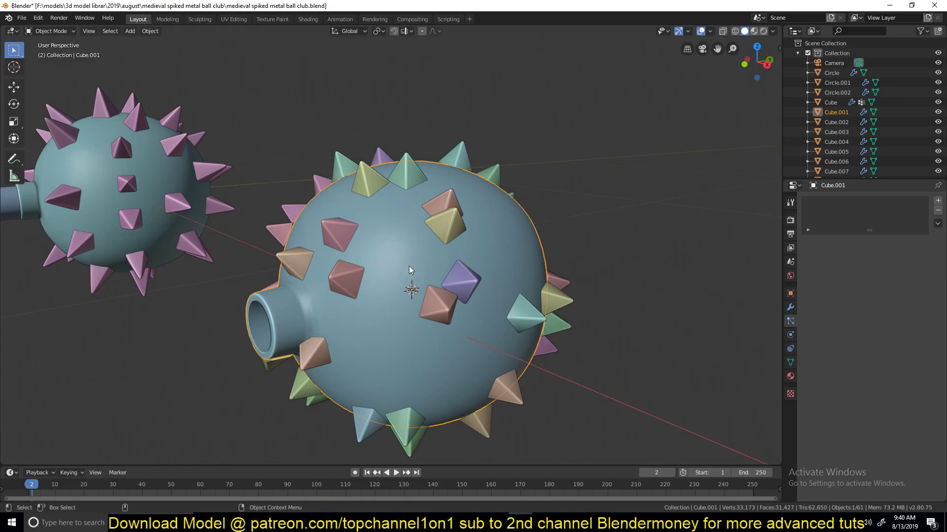
{"action": "left_click", "coordinate": [441, 228]}
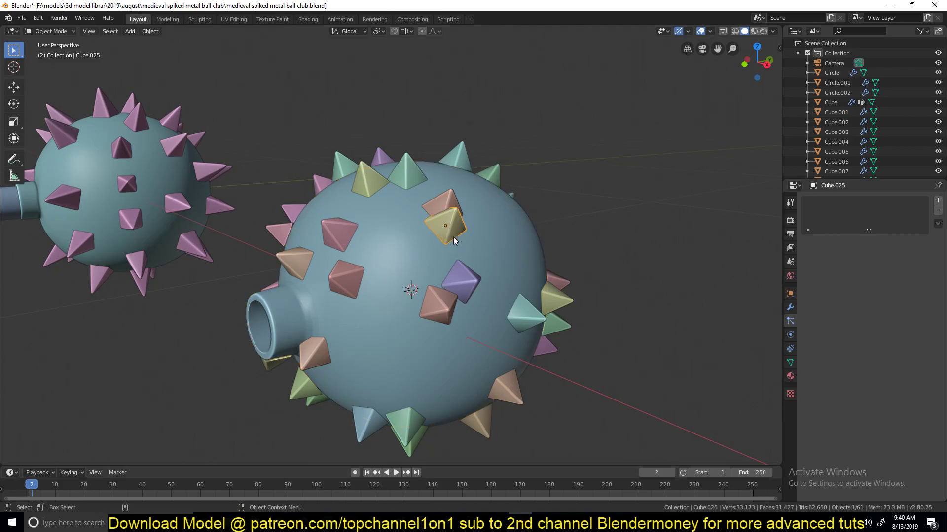
{"action": "middle_click_drag", "start_coordinate": [451, 235], "coordinate": [471, 240]}
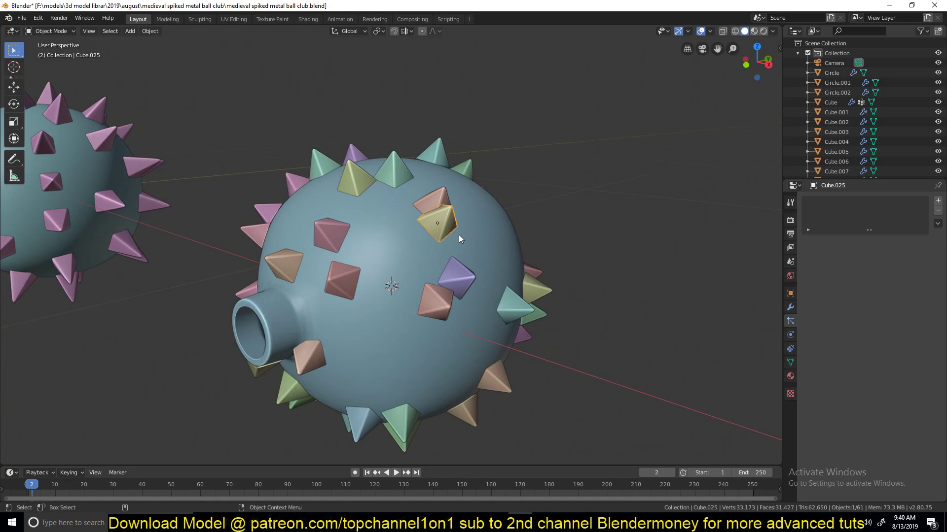
{"action": "key", "text": "period"}
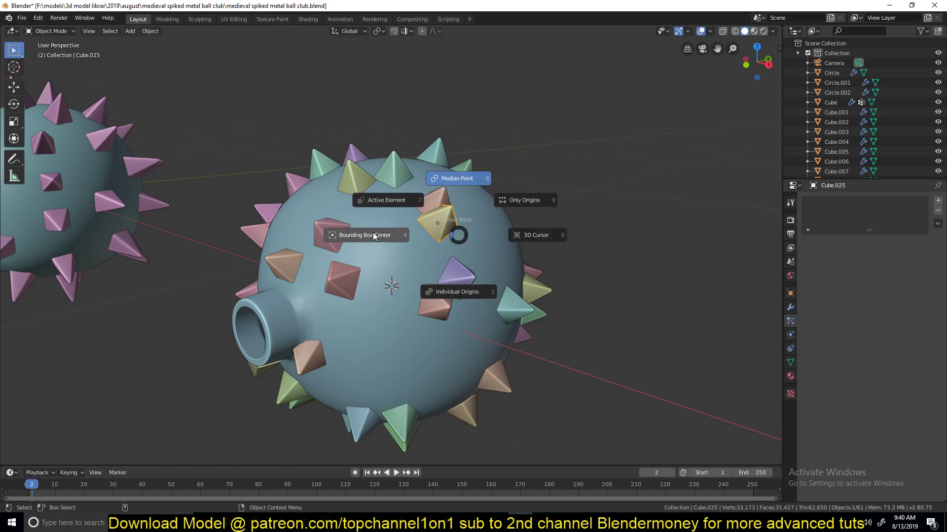
{"action": "left_click", "coordinate": [538, 236]}
Trackball-rotate the yellow spike about the ball's centre, away from the spike it overlaps.
{"action": "mouse_move", "coordinate": [460, 241]}
{"action": "middle_mouse_down"}
{"action": "mouse_move", "coordinate": [502, 228]}
{"action": "mouse_move", "coordinate": [466, 244]}
{"action": "middle_mouse_up"}
{"action": "key", "text": "r"}
{"action": "key", "text": "r"}
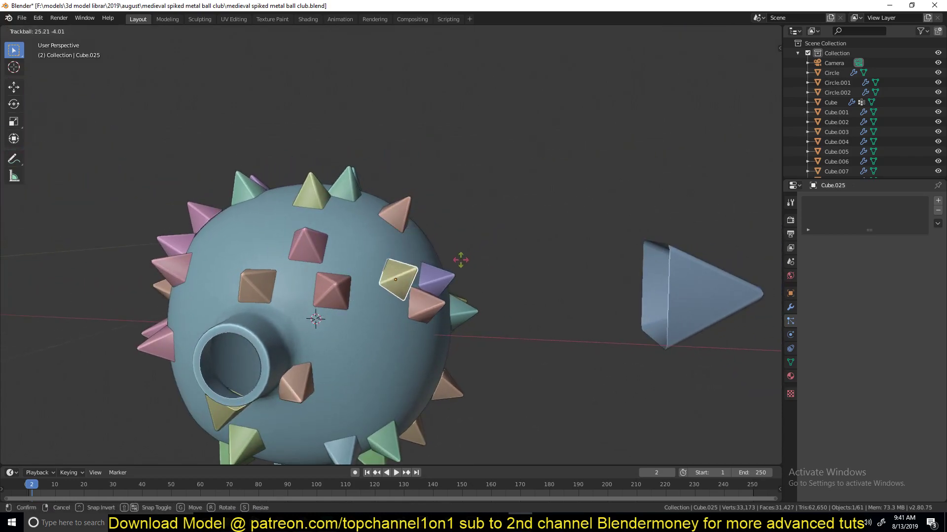
{"action": "left_click", "coordinate": [452, 288]}
{"action": "middle_click_drag", "start_coordinate": [452, 288], "coordinate": [413, 320]}
Trackball-rotate the overlapping purple spike about the ball's centre by about -18.3° and 32.7°.
{"action": "left_click", "coordinate": [457, 285]}
{"action": "key", "text": "r"}
{"action": "key", "text": "r"}
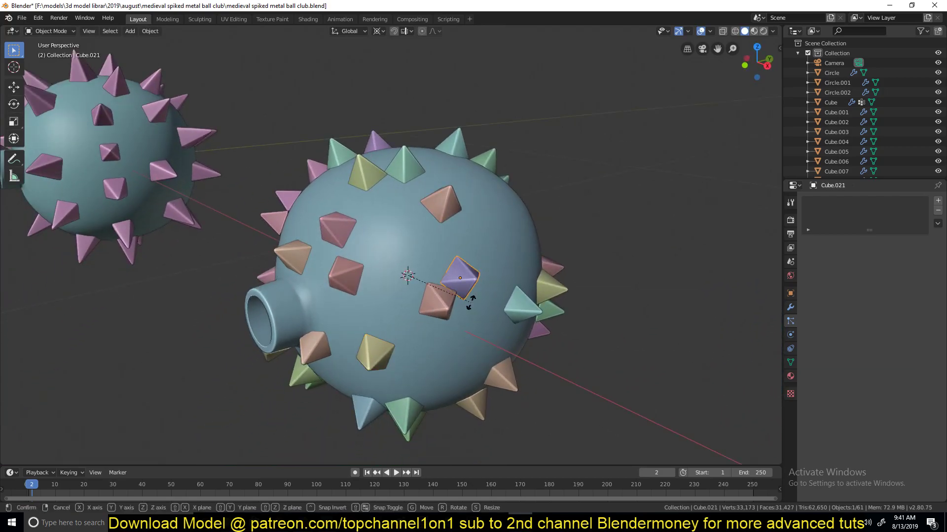
{"action": "right_click", "coordinate": [487, 291]}
{"action": "key", "text": "r"}
{"action": "key", "text": "r"}
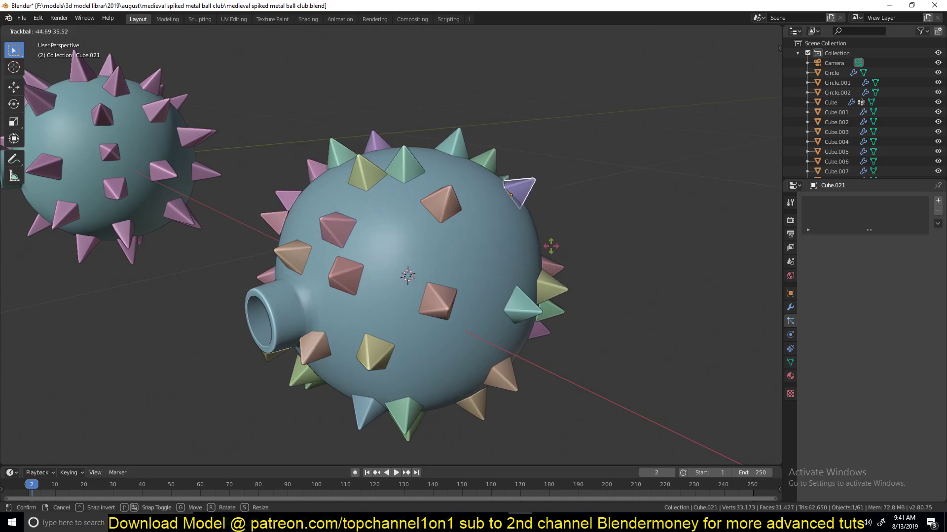
{"action": "left_click", "coordinate": [548, 268]}
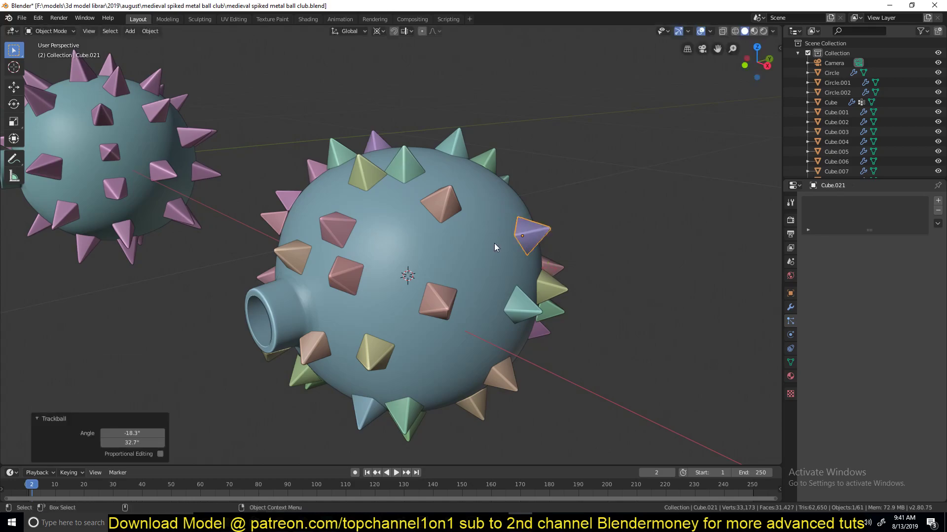
Separate two more crowded spikes from their neighbours with trackball rotations about the ball's centre.
{"action": "middle_click_drag", "start_coordinate": [503, 238], "coordinate": [436, 234]}
{"action": "left_click", "coordinate": [354, 162]}
{"action": "middle_click_drag", "start_coordinate": [354, 161], "coordinate": [338, 247]}
{"action": "key", "text": "r"}
{"action": "key", "text": "r"}
{"action": "left_click", "coordinate": [401, 209]}
{"action": "middle_click_drag", "start_coordinate": [401, 210], "coordinate": [276, 294]}
{"action": "left_click", "coordinate": [338, 218]}
{"action": "key", "text": "r"}
{"action": "key", "text": "r"}
{"action": "left_click", "coordinate": [358, 242]}
Shift another two closely spaced spikes over the ball's surface using trackball rotation.
{"action": "left_click", "coordinate": [269, 298]}
{"action": "key", "text": "r"}
{"action": "key", "text": "r"}
{"action": "left_click", "coordinate": [305, 276]}
{"action": "left_click", "coordinate": [248, 284]}
{"action": "key", "text": "r"}
{"action": "key", "text": "r"}
{"action": "left_click", "coordinate": [265, 305]}
Trackball-rotate the brown spike Cube.004 about the ball's centre into a free area of the surface.
{"action": "middle_click_drag", "start_coordinate": [256, 300], "coordinate": [320, 348]}
{"action": "left_click", "coordinate": [330, 365]}
{"action": "key", "text": "r"}
{"action": "key", "text": "r"}
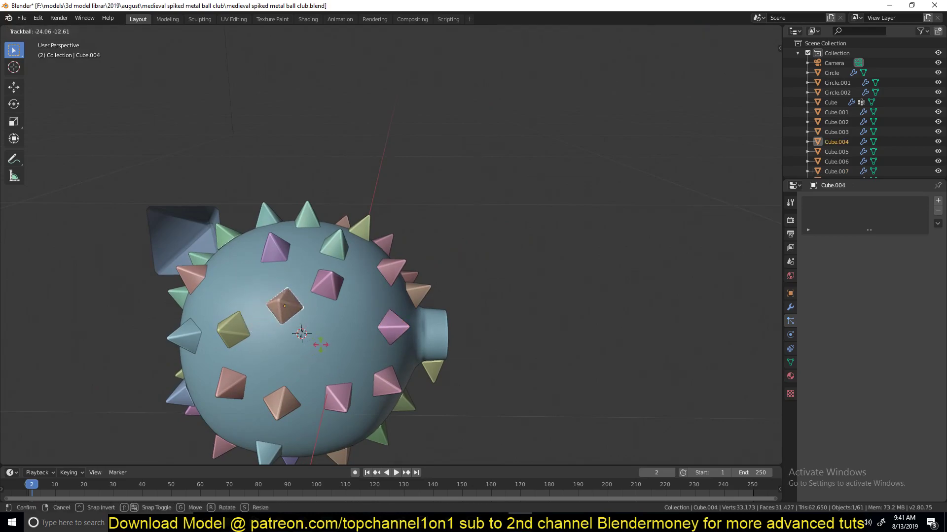
{"action": "left_click", "coordinate": [324, 352]}
Trackball-rotate the pink spike Cube.038 about the ball's centre by about -30.4° and 9.74°.
{"action": "scroll", "coordinate": [315, 359], "scroll_direction": "down", "scroll_amount": 2}
{"action": "middle_click_drag", "start_coordinate": [314, 363], "coordinate": [395, 274]}
{"action": "left_click", "coordinate": [330, 342]}
{"action": "key", "text": "r"}
{"action": "key", "text": "r"}
{"action": "left_click", "coordinate": [342, 313]}
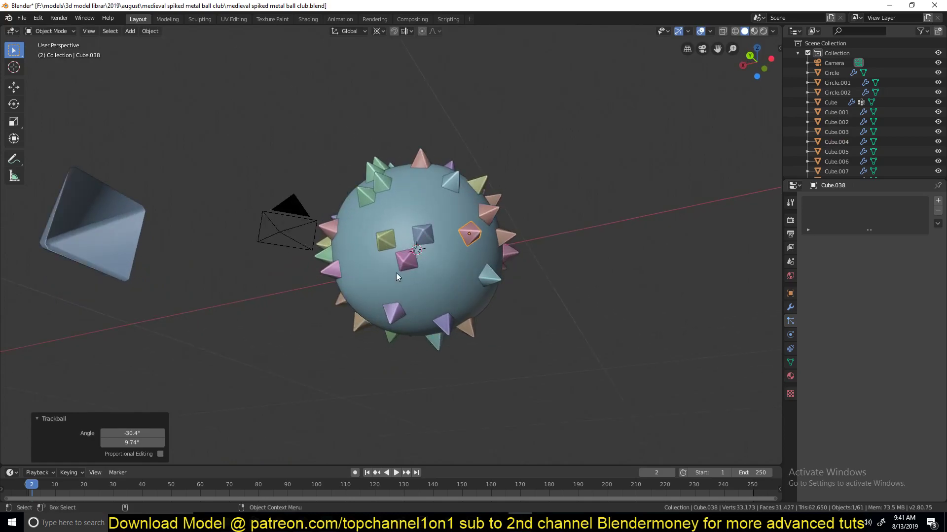
Spread the magenta and olive spikes beside the blue one apart with trackball rotations about the ball's centre.
{"action": "left_click", "coordinate": [401, 267]}
{"action": "key", "text": "r"}
{"action": "key", "text": "r"}
{"action": "left_click", "coordinate": [375, 282]}
{"action": "left_click", "coordinate": [389, 243]}
{"action": "key", "text": "r"}
{"action": "key", "text": "r"}
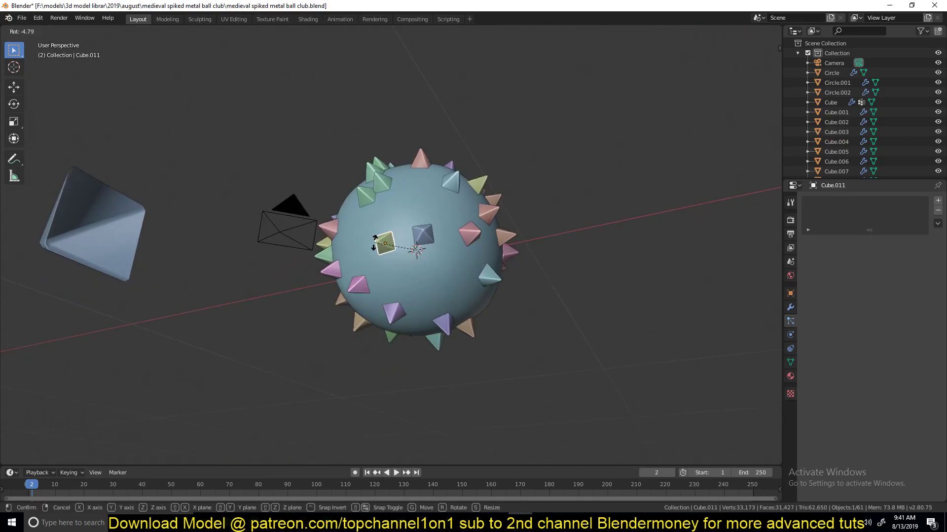
{"action": "left_click", "coordinate": [378, 240]}
Trackball-rotate the blue spike into the gap below it and the crowded green spike by about 17.2° and 24.1°.
{"action": "left_click", "coordinate": [420, 237]}
{"action": "key", "text": "r"}
{"action": "key", "text": "r"}
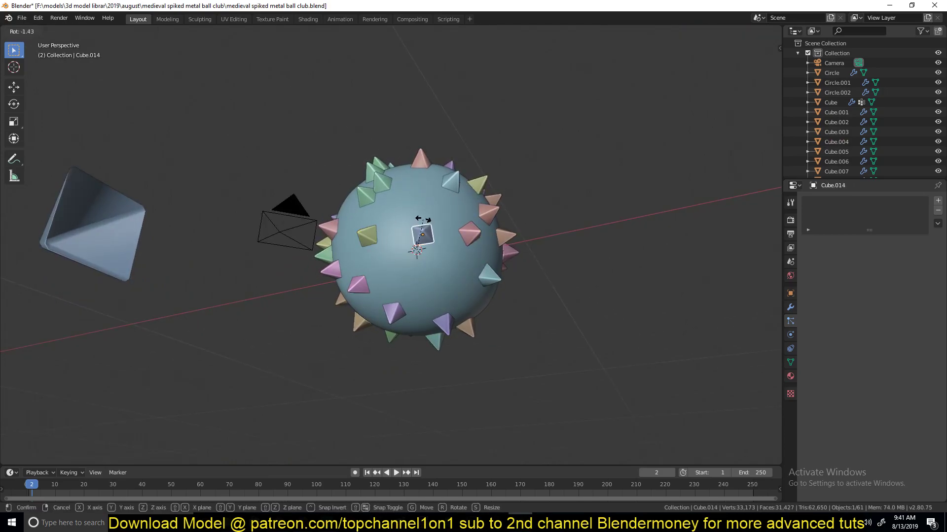
{"action": "left_click", "coordinate": [417, 244]}
{"action": "left_click", "coordinate": [380, 185]}
{"action": "key", "text": "r"}
{"action": "left_click", "coordinate": [424, 232]}
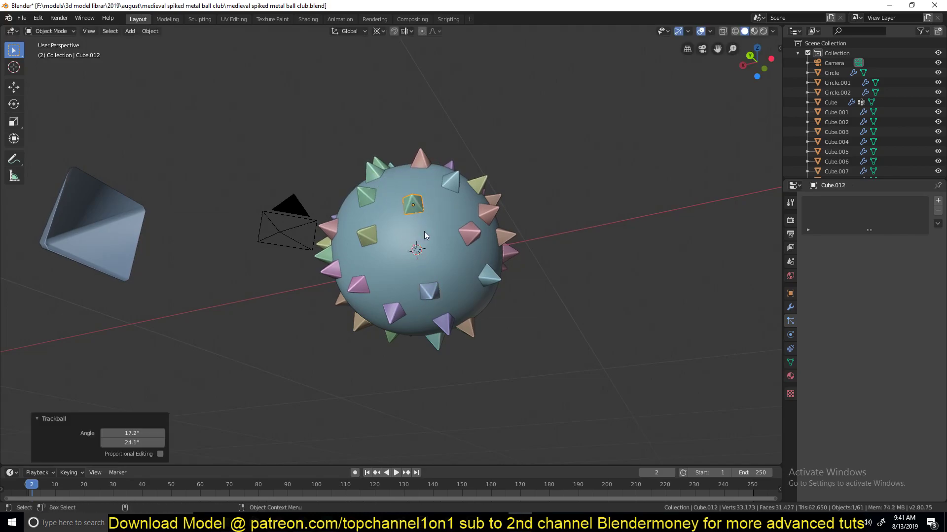
Clear the selection and hide the ball so that only its spikes remain visible.
{"action": "scroll", "coordinate": [424, 232], "scroll_direction": "down", "scroll_amount": 4}
{"action": "middle_click_drag", "start_coordinate": [424, 232], "coordinate": [407, 281]}
{"action": "scroll", "coordinate": [353, 282], "scroll_direction": "up", "scroll_amount": 4}
{"action": "key", "text": "alt+a"}
{"action": "left_click", "coordinate": [614, 151]}
{"action": "scroll", "coordinate": [513, 228], "scroll_direction": "up", "scroll_amount": 3}
{"action": "middle_click_drag", "start_coordinate": [547, 201], "coordinate": [593, 162]}
{"action": "left_click", "coordinate": [544, 231]}
{"action": "key", "text": "h"}
Select all the ball's spikes from the top view and join them into one object.
{"action": "middle_click_drag", "start_coordinate": [431, 187], "coordinate": [376, 312]}
{"action": "key", "text": "KP_7"}
{"action": "left_click_drag", "start_coordinate": [325, 76], "coordinate": [685, 374]}
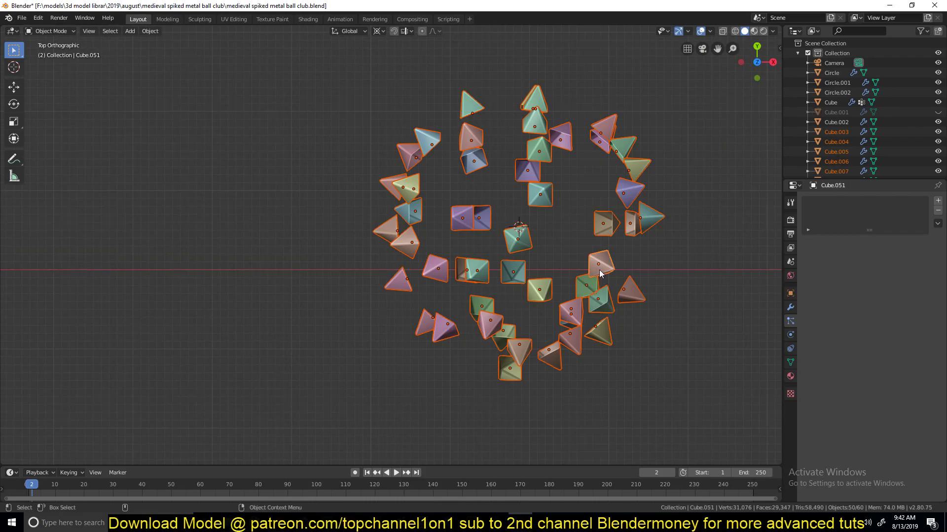
{"action": "key", "text": "ctrl+j"}
Delete the oversized spike cluster Cube.002 surrounding the joined spikes.
{"action": "scroll", "coordinate": [599, 270], "scroll_direction": "down", "scroll_amount": 5}
{"action": "middle_click_drag", "start_coordinate": [485, 301], "coordinate": [479, 139]}
{"action": "left_click", "coordinate": [466, 120]}
{"action": "middle_click_drag", "start_coordinate": [528, 186], "coordinate": [611, 268]}
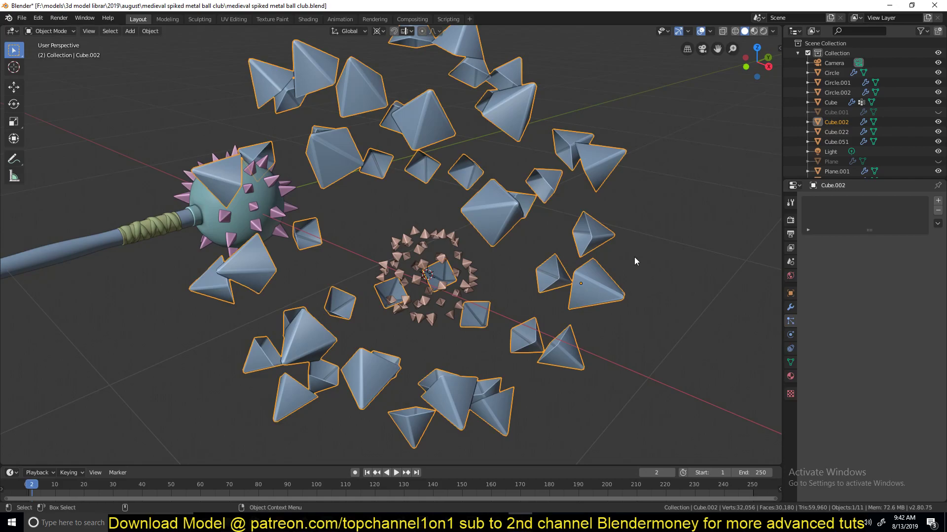
{"action": "left_click", "coordinate": [443, 258]}
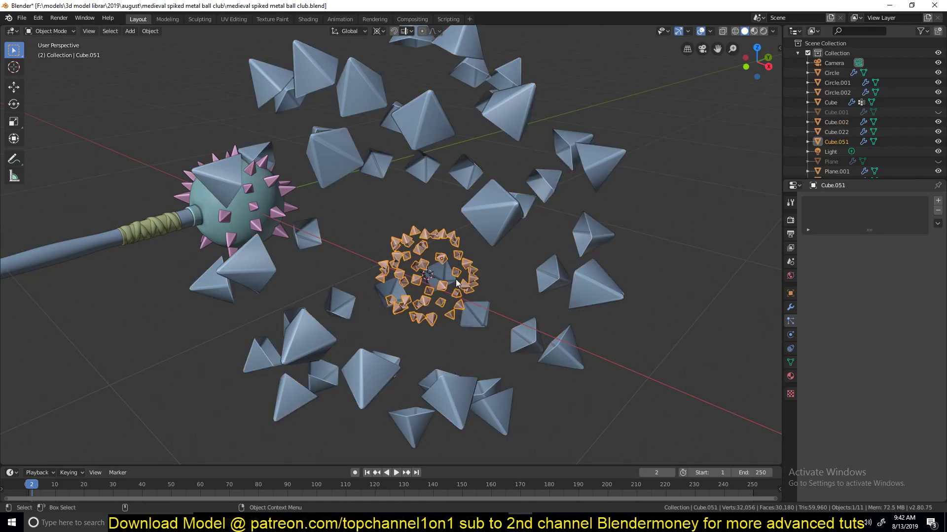
{"action": "left_click", "coordinate": [412, 127]}
{"action": "key", "text": "x"}
{"action": "left_click", "coordinate": [522, 298]}
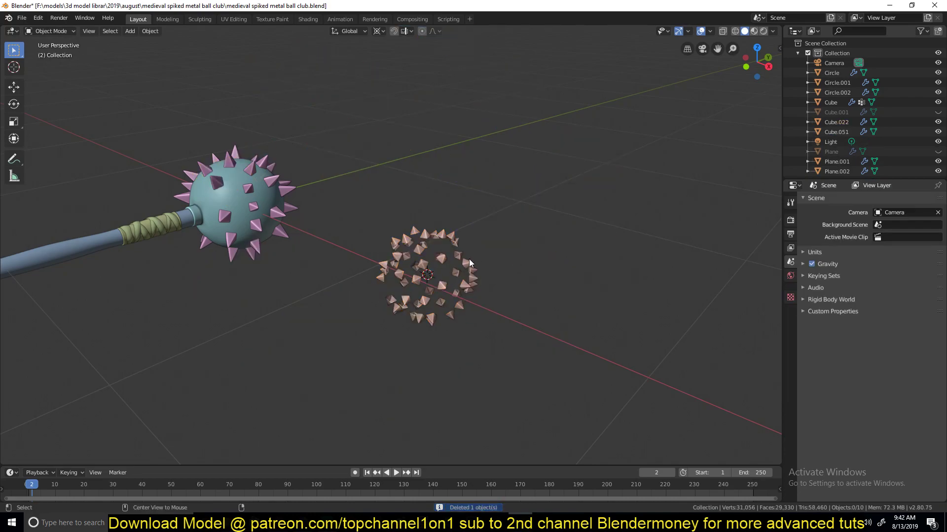
Unhide all hidden objects, including the ball, and check the spikes on its surface.
{"action": "key", "text": "alt+h"}
{"action": "middle_click_drag", "start_coordinate": [375, 281], "coordinate": [398, 306]}
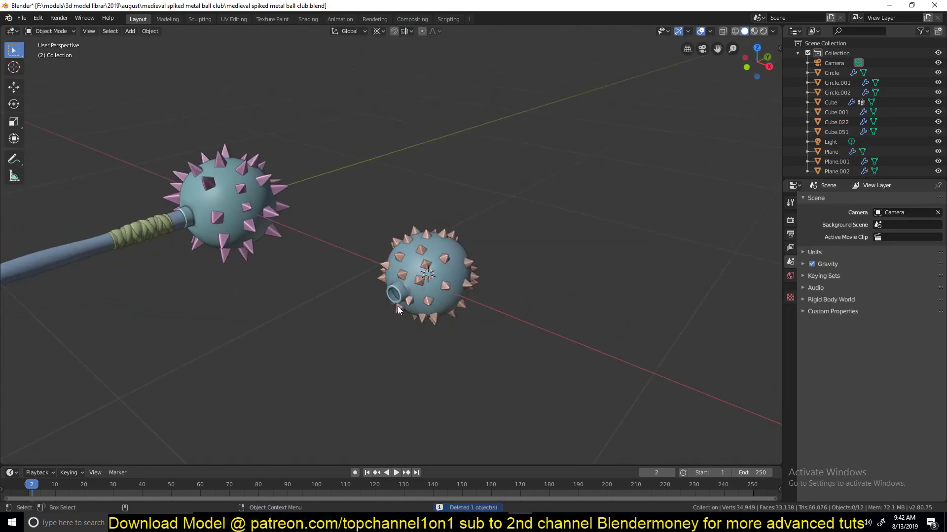
{"action": "scroll", "coordinate": [458, 304], "scroll_direction": "up", "scroll_amount": 5}
{"action": "middle_click_drag", "start_coordinate": [457, 304], "coordinate": [453, 236]}
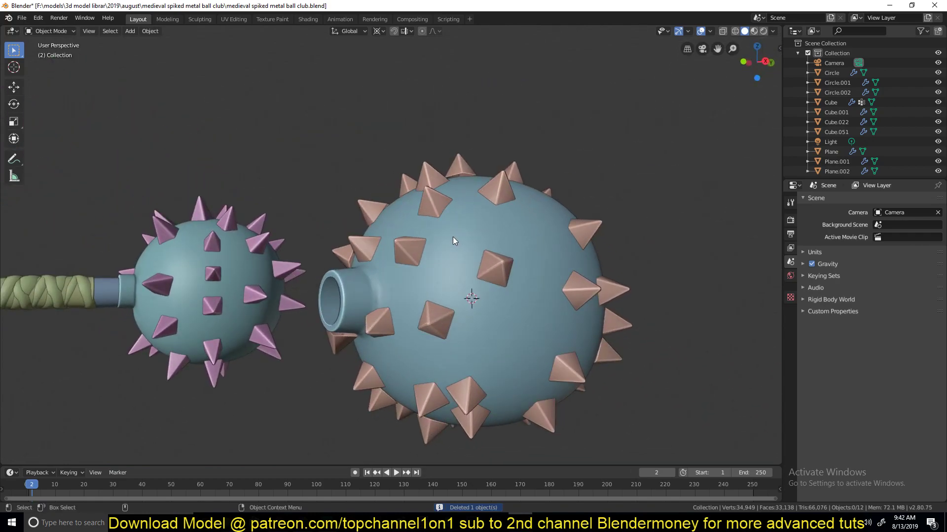
Enter Edit Mode on the joined spikes and select the small tip face of one spike.
{"action": "left_click", "coordinate": [432, 203]}
{"action": "key", "text": "Tab"}
{"action": "key", "text": "alt+a"}
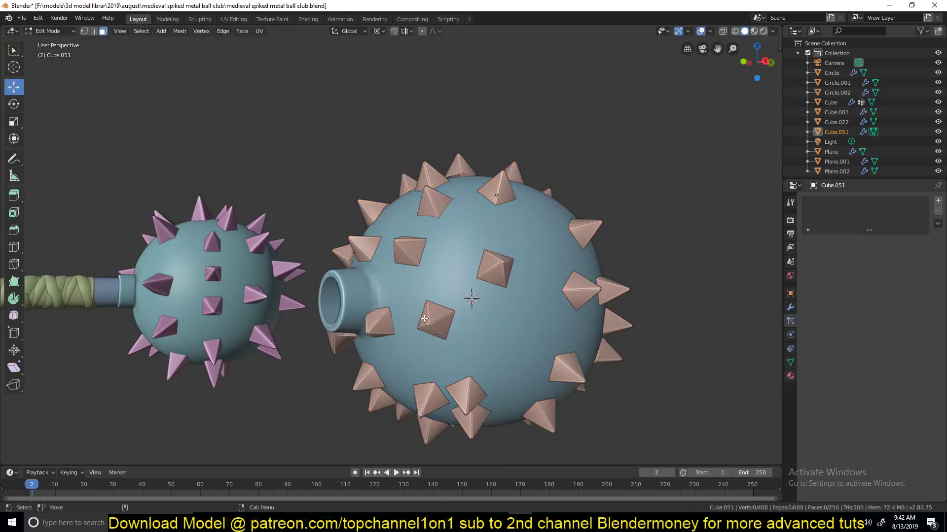
{"action": "scroll", "coordinate": [501, 237], "scroll_direction": "up", "scroll_amount": 5}
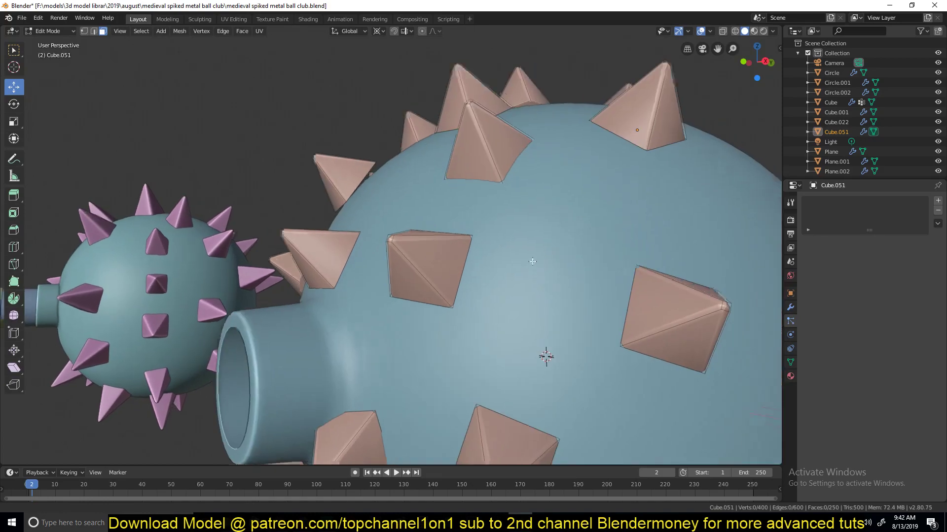
{"action": "left_click", "coordinate": [400, 217]}
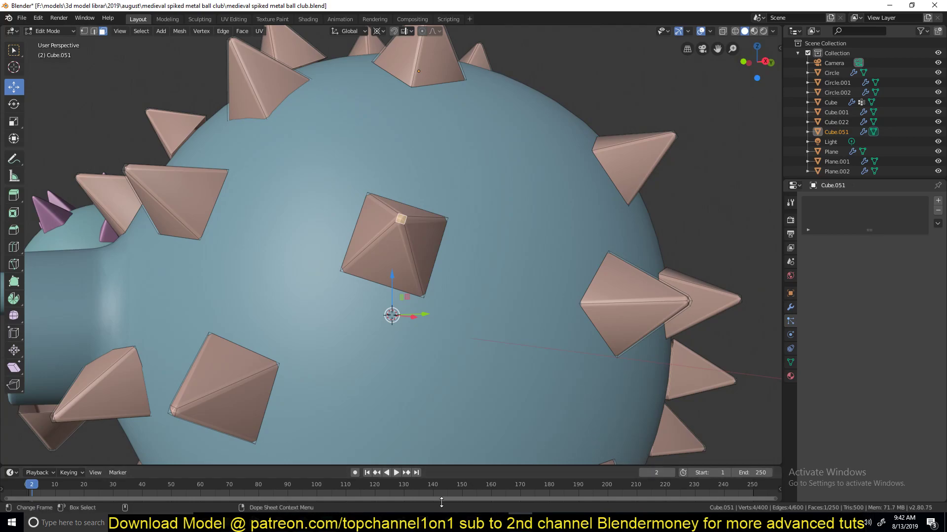
{"action": "left_click", "coordinate": [520, 520]}
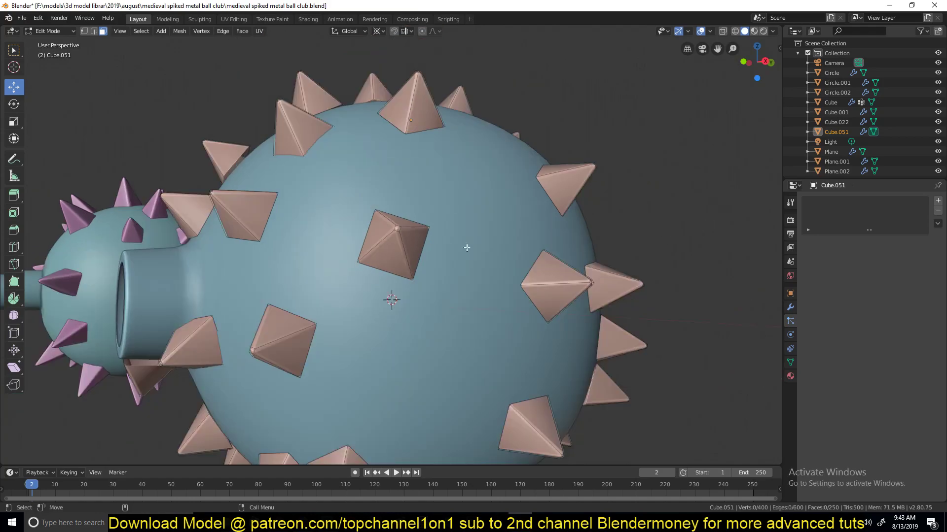
{"action": "scroll", "coordinate": [381, 201], "scroll_direction": "up", "scroll_amount": 3}
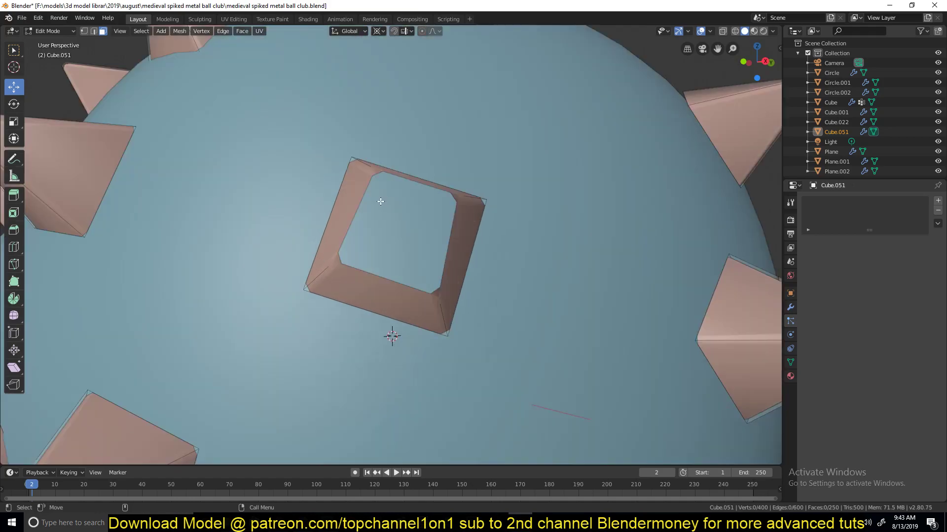
{"action": "scroll", "coordinate": [405, 218], "scroll_direction": "down", "scroll_amount": 3}
Try to select all the spike tips by selecting one tip face and matching similar faces by Area.
{"action": "left_click", "coordinate": [401, 220]}
{"action": "middle_click_drag", "start_coordinate": [584, 237], "coordinate": [542, 247]}
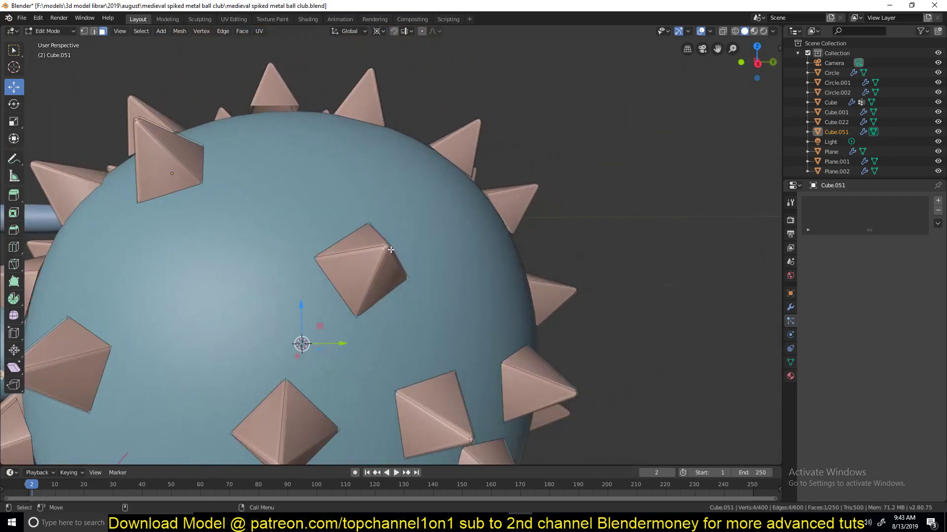
{"action": "scroll", "coordinate": [380, 261], "scroll_direction": "down", "scroll_amount": 5}
{"action": "mouse_move", "coordinate": [379, 261]}
{"action": "middle_mouse_down"}
{"action": "mouse_move", "coordinate": [441, 232]}
{"action": "mouse_move", "coordinate": [380, 268]}
{"action": "middle_mouse_up"}
{"action": "scroll", "coordinate": [375, 276], "scroll_direction": "up", "scroll_amount": 2}
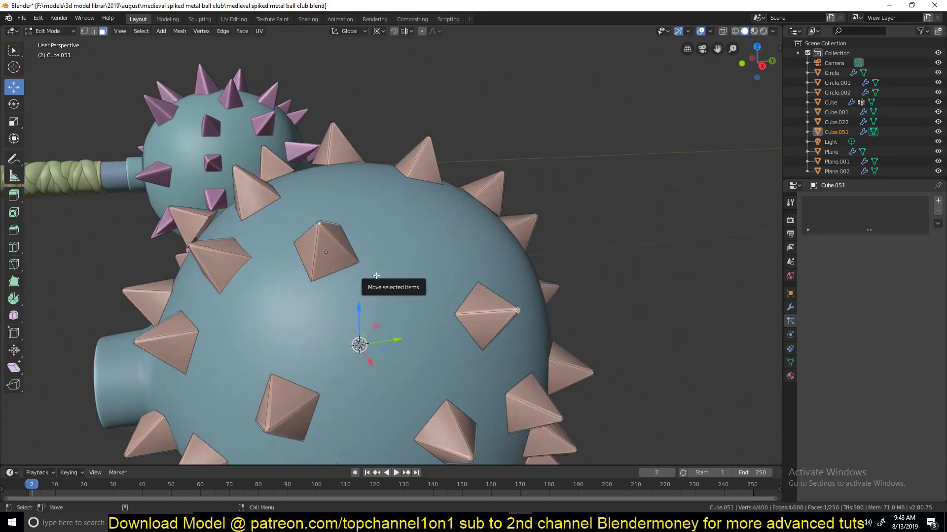
{"action": "left_click", "coordinate": [320, 223]}
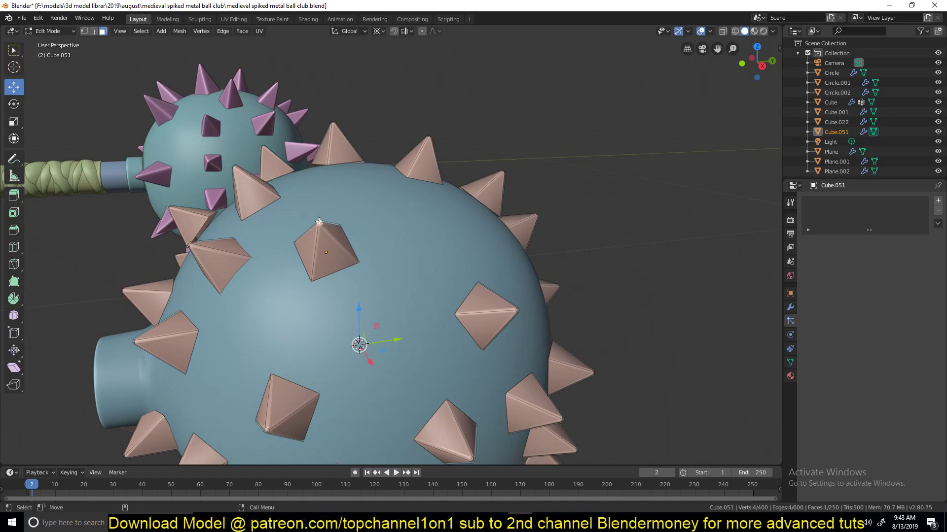
{"action": "key", "text": "shift+g"}
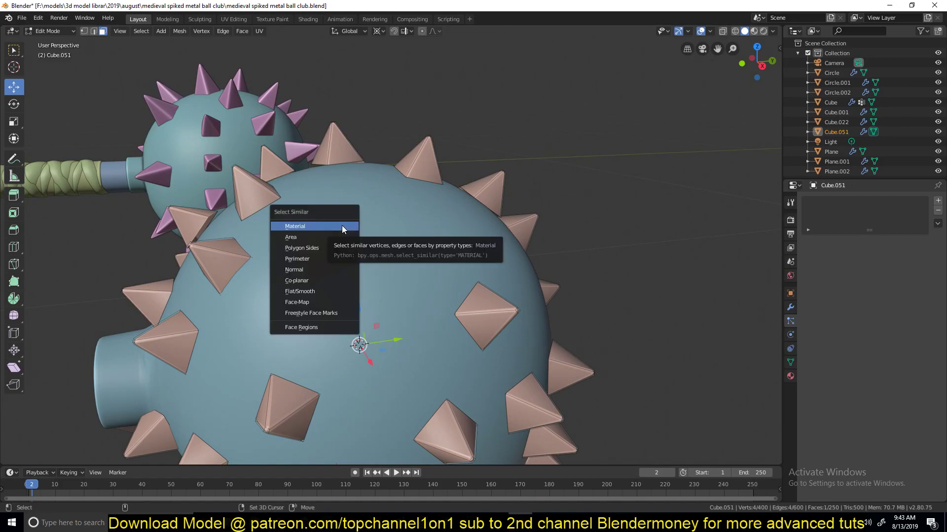
{"action": "left_click", "coordinate": [343, 239]}
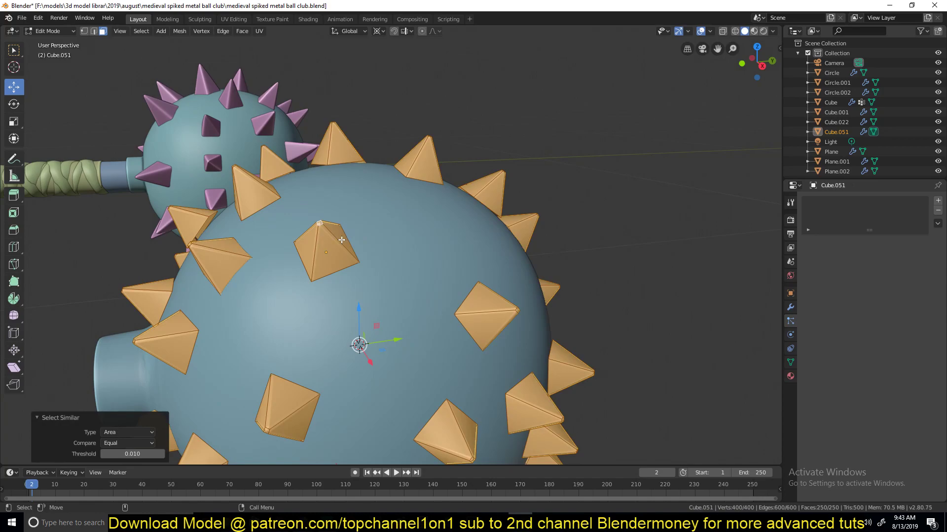
{"action": "key", "text": "ctrl+KP_Subtract"}
Try to select all the spike tips by matching one tip face by Perimeter, and clear the selection.
{"action": "scroll", "coordinate": [342, 240], "scroll_direction": "down", "scroll_amount": 1}
{"action": "middle_click_drag", "start_coordinate": [341, 240], "coordinate": [321, 311]}
{"action": "scroll", "coordinate": [364, 233], "scroll_direction": "up", "scroll_amount": 2}
{"action": "left_click", "coordinate": [312, 330]}
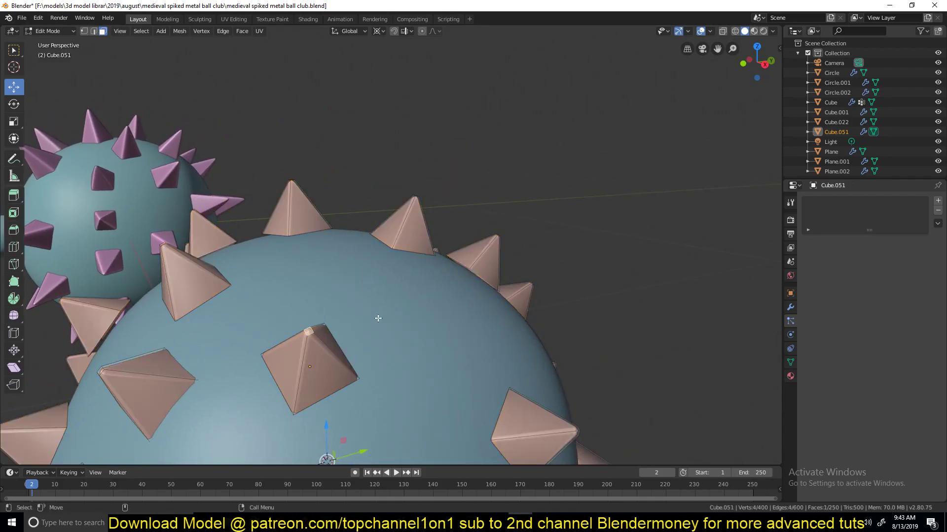
{"action": "key", "text": "shift+g"}
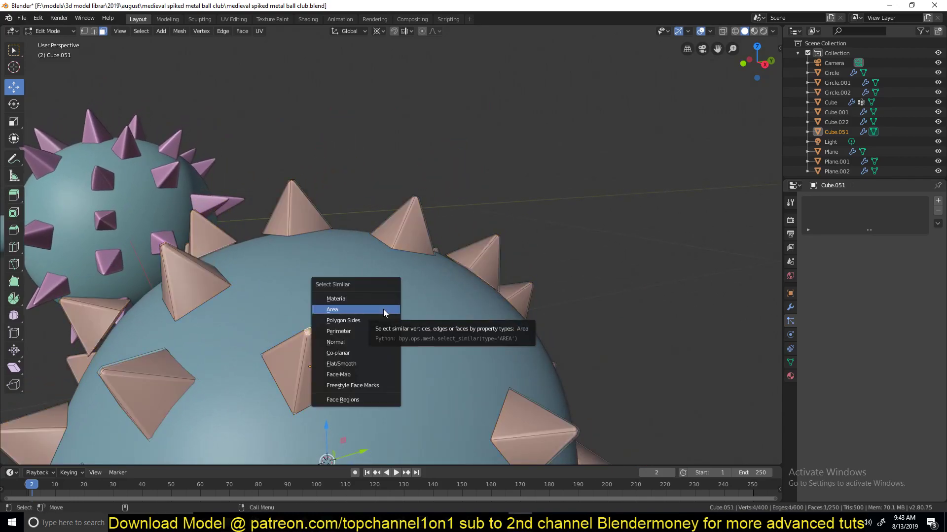
{"action": "left_click", "coordinate": [370, 331]}
{"action": "scroll", "coordinate": [370, 329], "scroll_direction": "down", "scroll_amount": 1}
{"action": "middle_click_drag", "start_coordinate": [371, 329], "coordinate": [336, 292]}
{"action": "scroll", "coordinate": [336, 292], "scroll_direction": "up", "scroll_amount": 1}
{"action": "key", "text": "alt+a"}
Select the small tip face of one spike and extend the selection to all faces with equal Perimeter.
{"action": "left_click", "coordinate": [254, 179]}
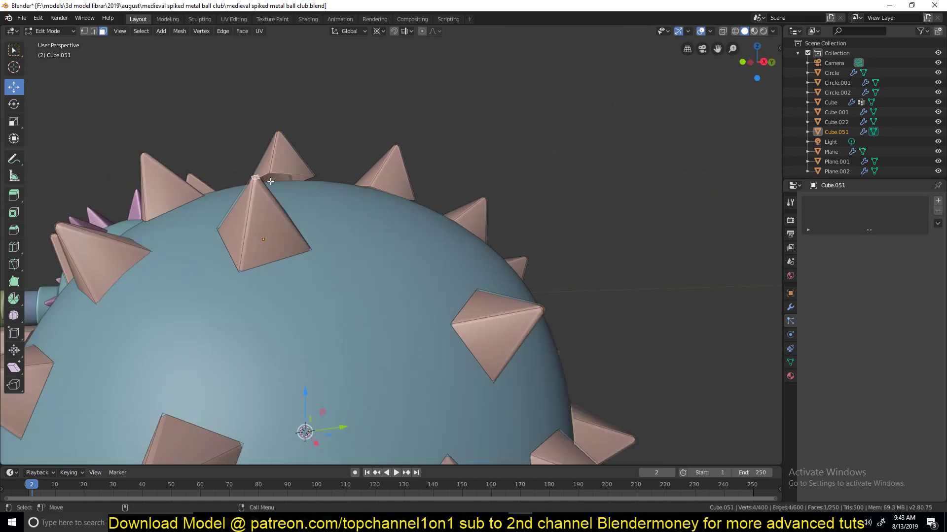
{"action": "key", "text": "shift+g"}
{"action": "left_click", "coordinate": [303, 204]}
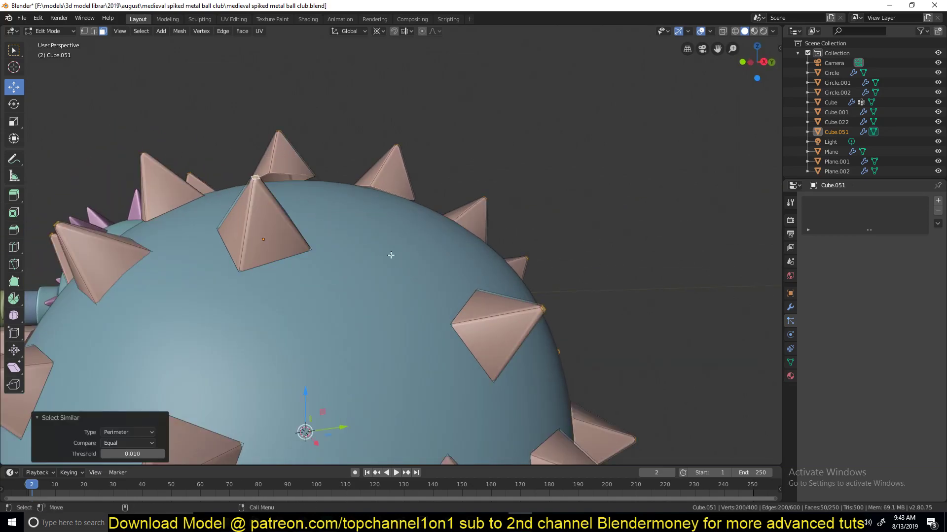
{"action": "scroll", "coordinate": [380, 251], "scroll_direction": "down", "scroll_amount": 2}
{"action": "middle_click_drag", "start_coordinate": [403, 256], "coordinate": [387, 232]}
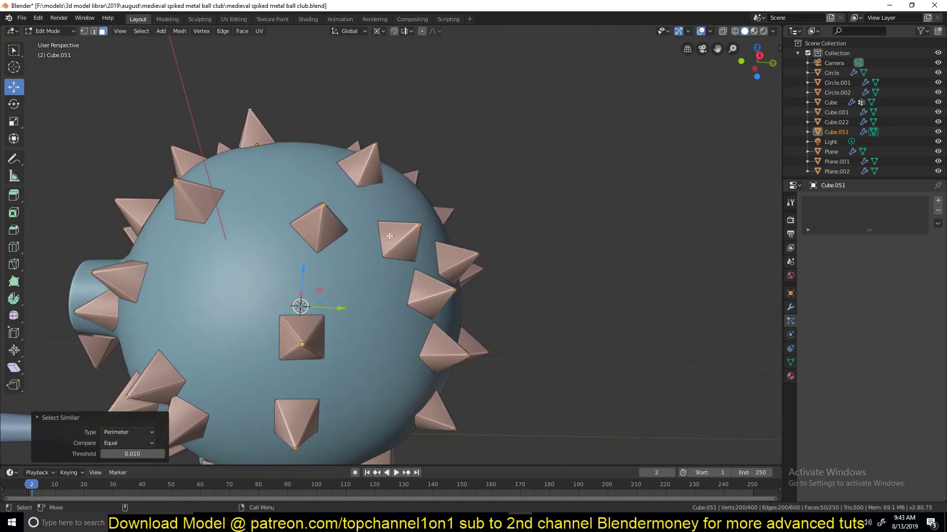
{"action": "key", "text": "alt+s"}
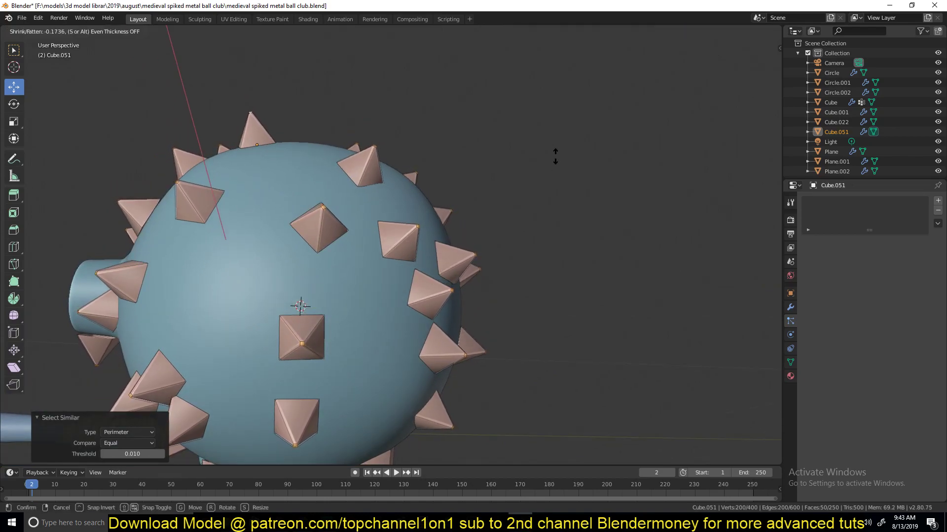
{"action": "right_click", "coordinate": [395, 291]}
{"action": "middle_click_drag", "start_coordinate": [395, 291], "coordinate": [438, 276]}
{"action": "key", "text": "s"}
{"action": "right_click", "coordinate": [483, 296]}
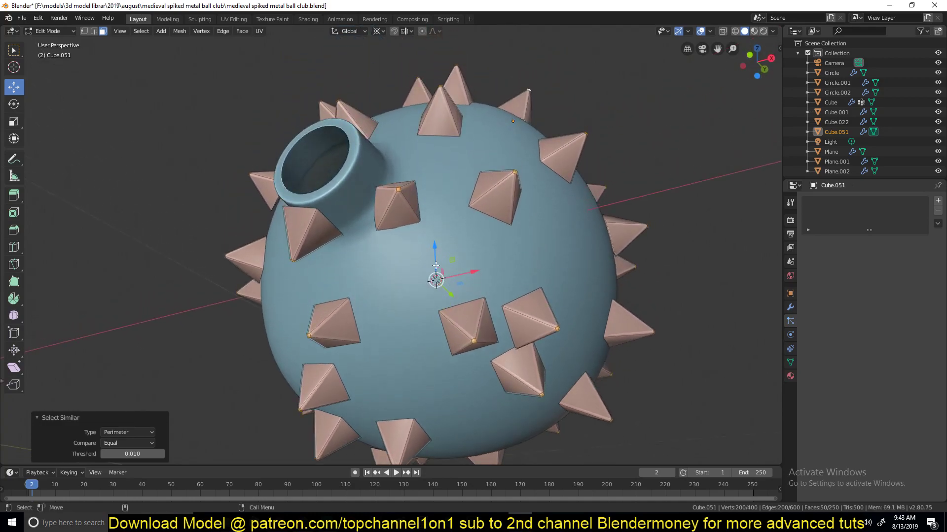
{"action": "key", "text": "s"}
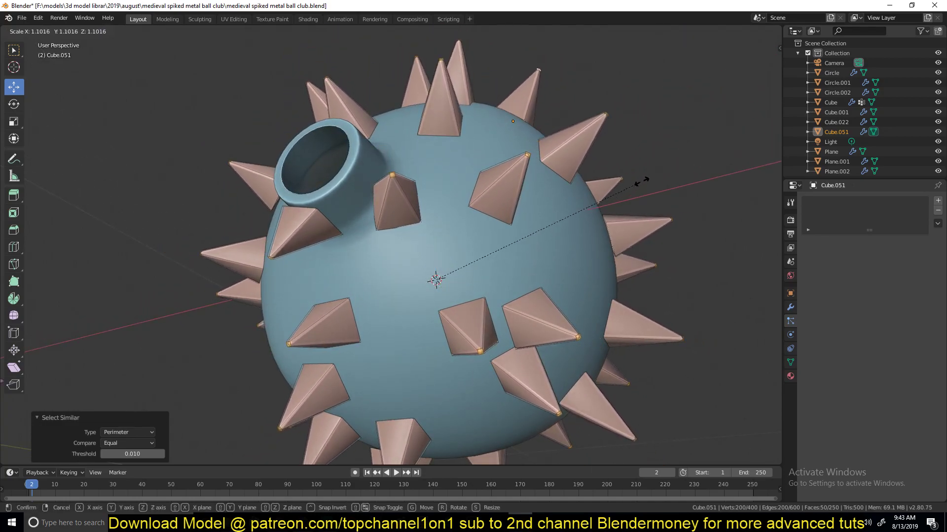
{"action": "right_click", "coordinate": [633, 158]}
Scale the selected spike tips outward uniformly by a factor of 1.422 to lengthen all the spikes.
{"action": "middle_click_drag", "start_coordinate": [586, 203], "coordinate": [591, 226]}
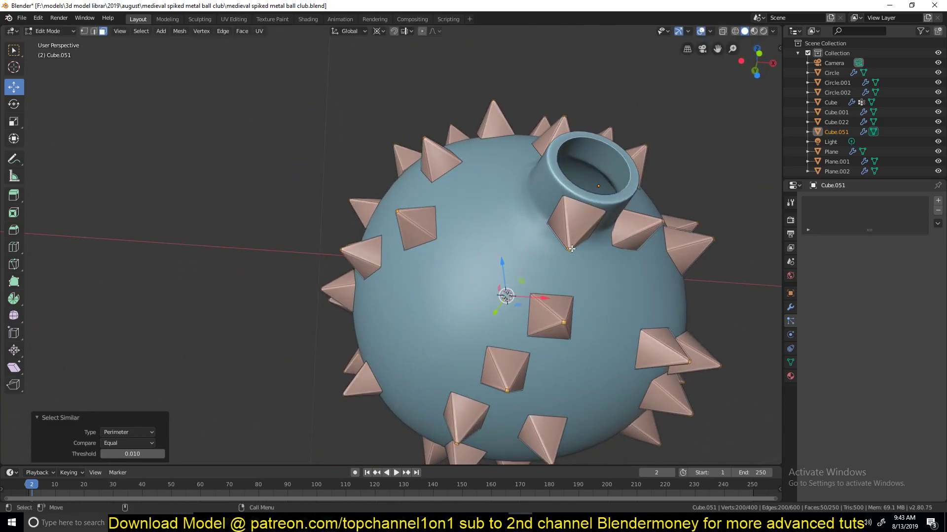
{"action": "key", "text": "s"}
{"action": "left_click", "coordinate": [619, 261]}
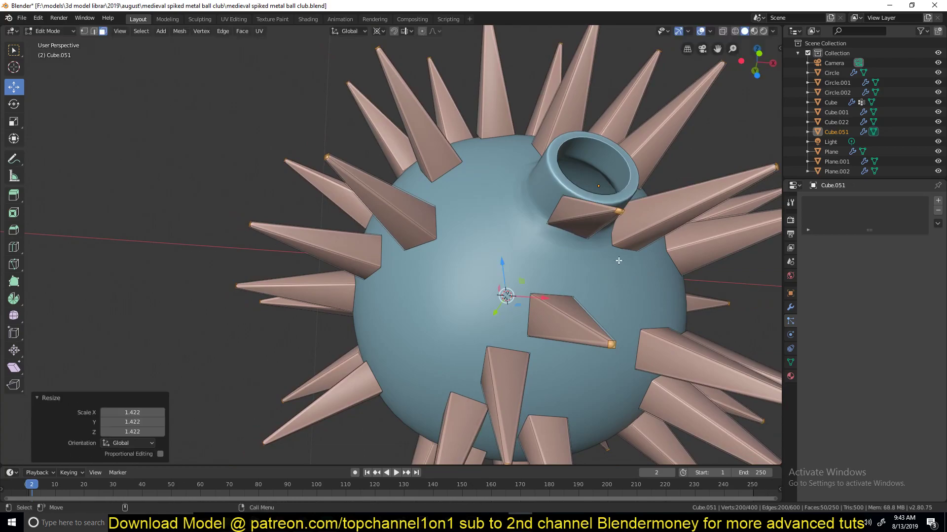
Delete all faces of the spike that overlaps the ball's handle socket and leave Edit Mode.
{"action": "left_click", "coordinate": [619, 213]}
{"action": "key", "text": "ctrl+l"}
{"action": "key", "text": "x"}
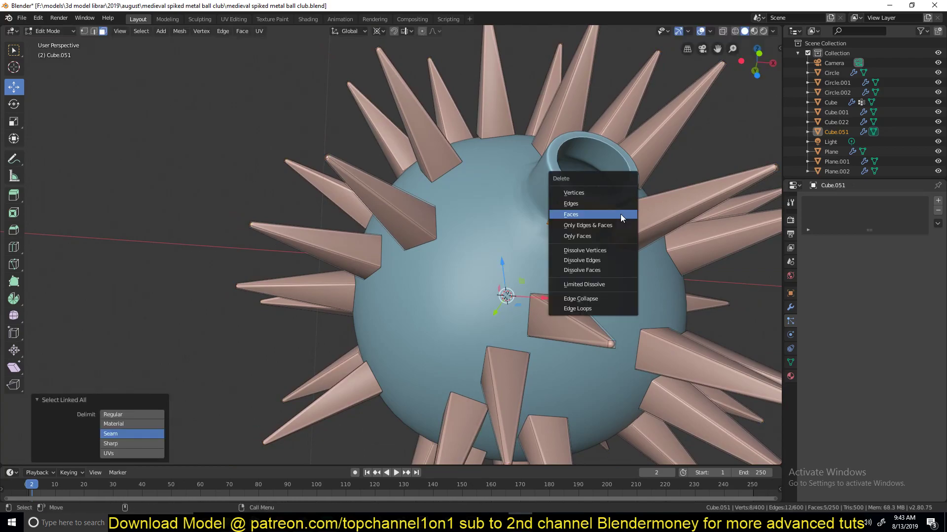
{"action": "left_click", "coordinate": [621, 214]}
{"action": "key", "text": "Tab"}
{"action": "scroll", "coordinate": [652, 221], "scroll_direction": "down", "scroll_amount": 5}
{"action": "middle_click_drag", "start_coordinate": [602, 231], "coordinate": [547, 275]}
{"action": "scroll", "coordinate": [545, 279], "scroll_direction": "up", "scroll_amount": 3}
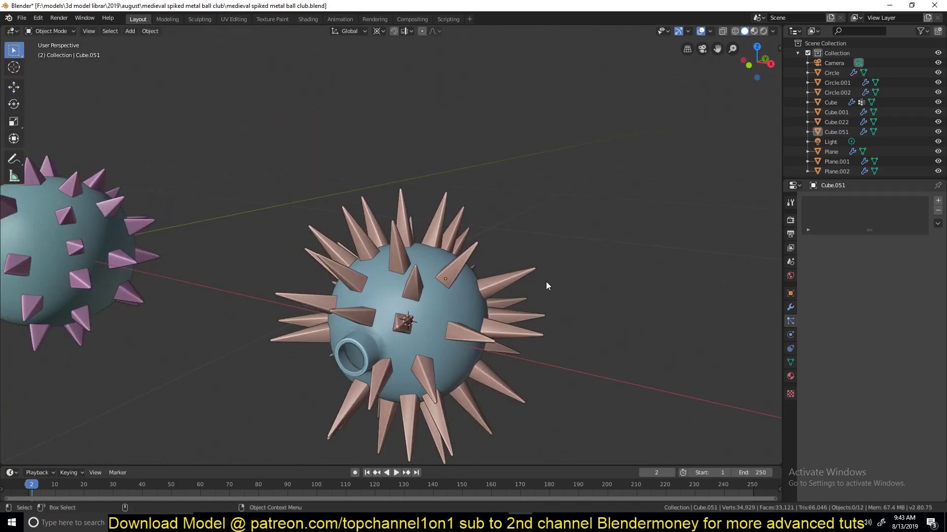
Reselect all the spike tips in Edit Mode by equal Perimeter and scale them inward to shorten the spikes.
{"action": "key", "text": "Tab"}
{"action": "scroll", "coordinate": [546, 283], "scroll_direction": "up", "scroll_amount": 3}
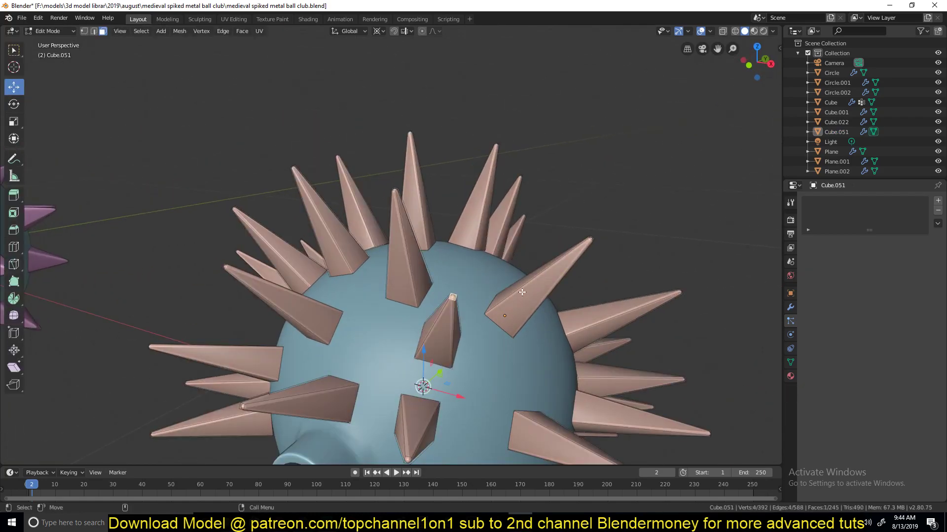
{"action": "key", "text": "shift+g"}
{"action": "left_click", "coordinate": [522, 291]}
{"action": "key", "text": "s"}
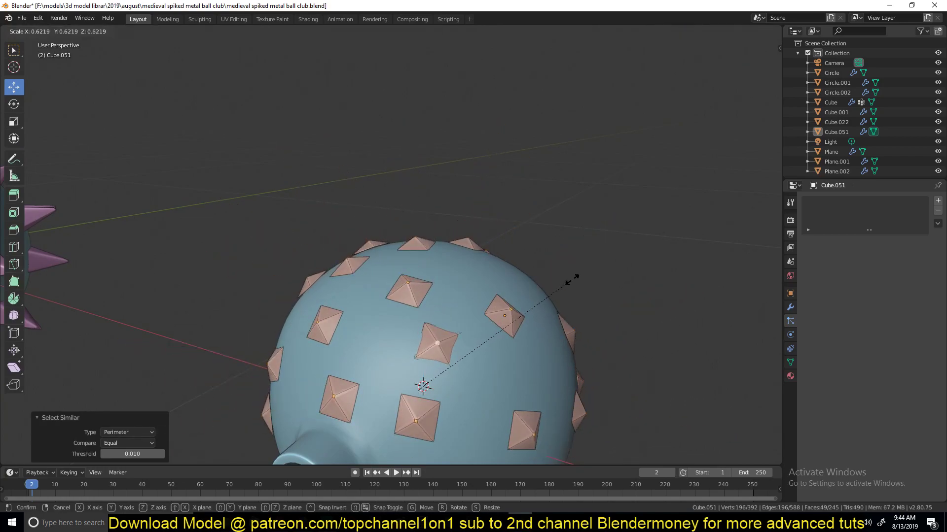
{"action": "left_click", "coordinate": [614, 252]}
{"action": "key", "text": "Tab"}
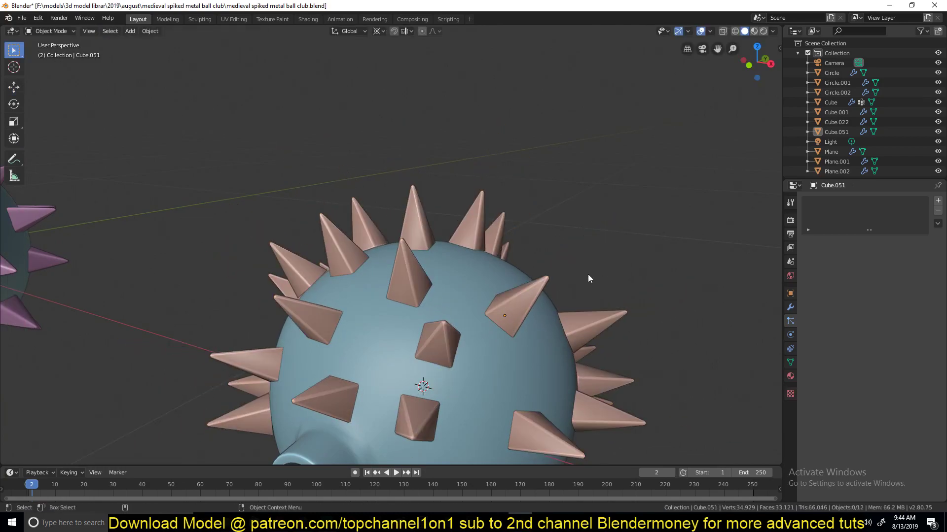
Scale the entire spike mesh down slightly in Edit Mode so the spikes sit deeper in the ball.
{"action": "scroll", "coordinate": [588, 273], "scroll_direction": "down", "scroll_amount": 3}
{"action": "key", "text": "Tab"}
{"action": "scroll", "coordinate": [587, 273], "scroll_direction": "up", "scroll_amount": 3}
{"action": "key", "text": "s"}
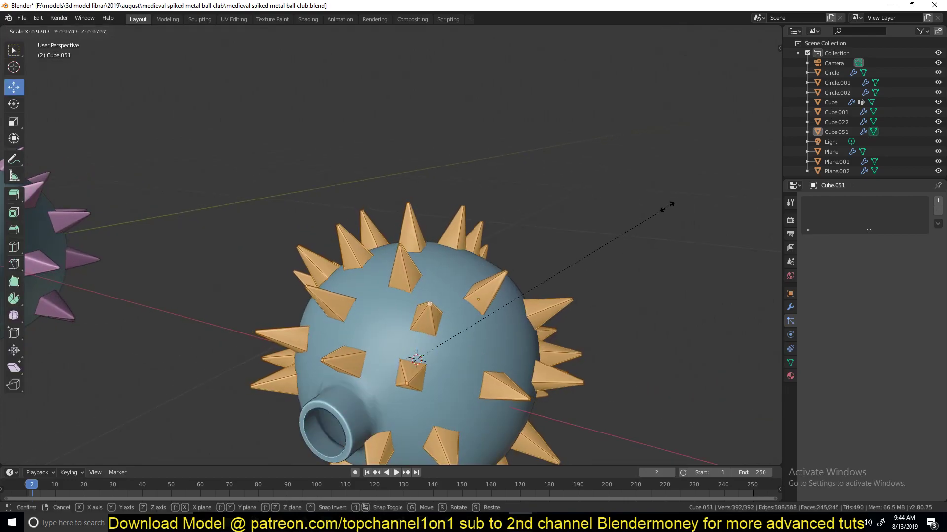
{"action": "left_click", "coordinate": [658, 216]}
{"action": "key", "text": "Tab"}
Examine the spiked ball and the neighbouring club from several angles.
{"action": "scroll", "coordinate": [616, 265], "scroll_direction": "down", "scroll_amount": 4}
{"action": "middle_click_drag", "start_coordinate": [616, 265], "coordinate": [565, 246]}
{"action": "scroll", "coordinate": [565, 247], "scroll_direction": "up", "scroll_amount": 1}
{"action": "middle_click_drag", "start_coordinate": [350, 240], "coordinate": [505, 226], "text": "shift"}
{"action": "middle_click_drag", "start_coordinate": [202, 178], "coordinate": [142, 243]}
{"action": "left_click", "coordinate": [179, 225]}
{"action": "middle_click_drag", "start_coordinate": [549, 198], "coordinate": [513, 162]}
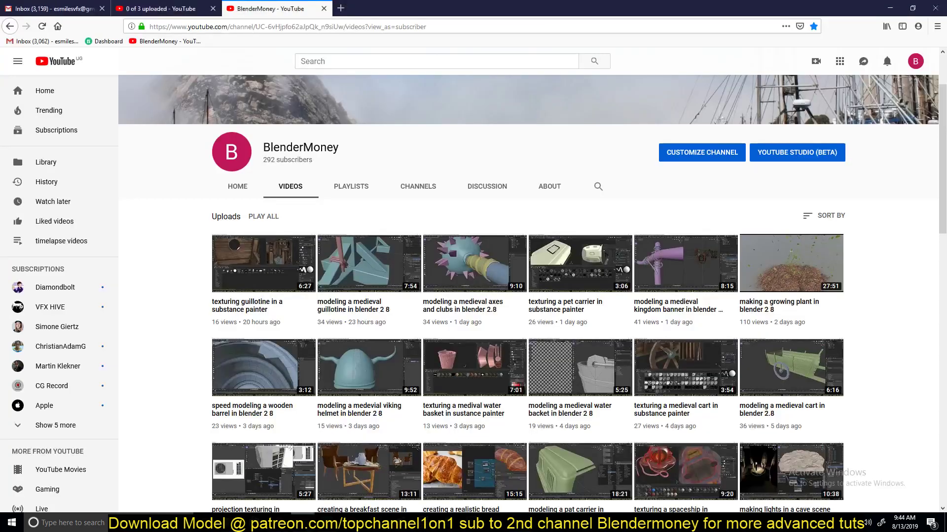
Look through the uploaded videos on the BlenderMoney YouTube channel.
{"action": "scroll", "coordinate": [333, 356], "scroll_direction": "down", "scroll_amount": 2}
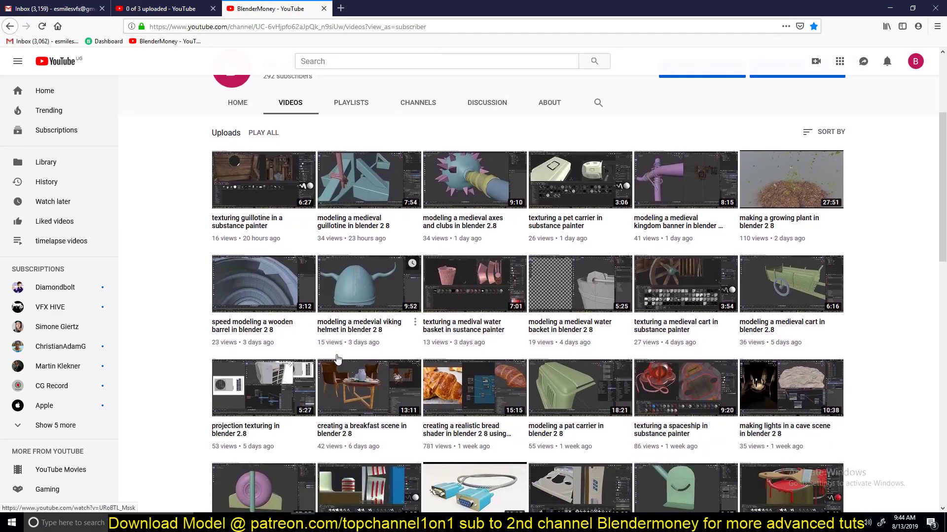
{"action": "scroll", "coordinate": [335, 358], "scroll_direction": "up", "scroll_amount": 3}
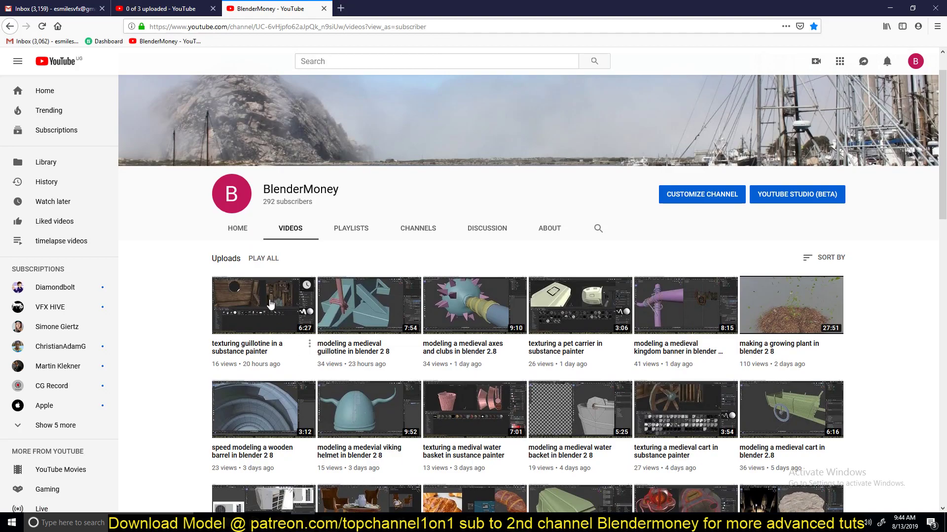